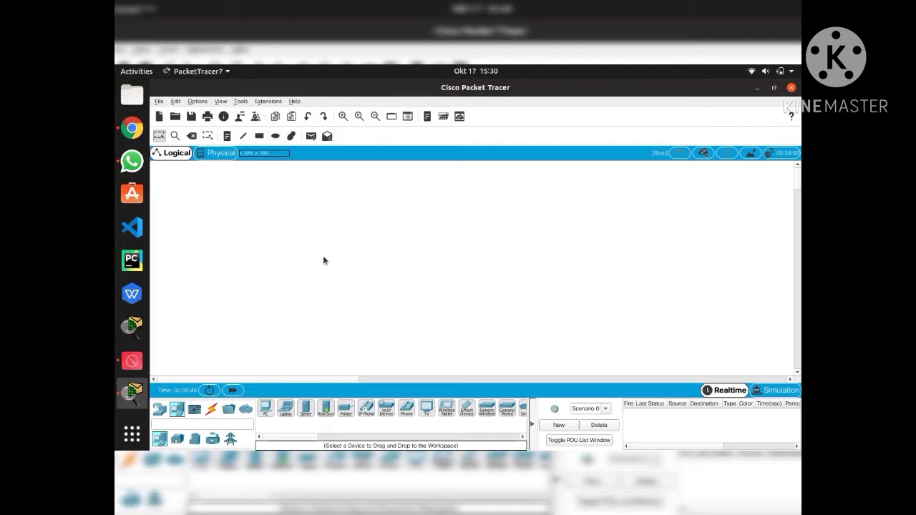
# Open Lab 1 JarKom.pkt from the saves folder
pyautogui.click(175, 116)
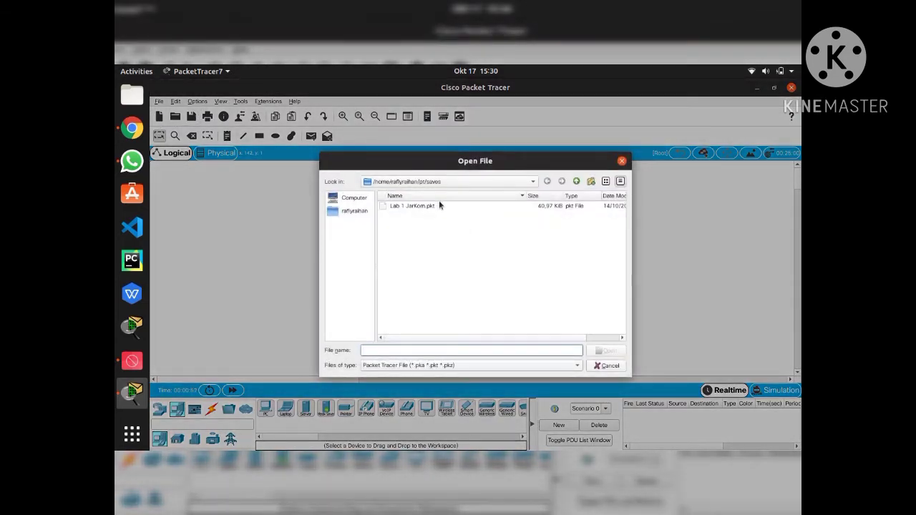
pyautogui.click(439, 205)
pyautogui.click(607, 351)
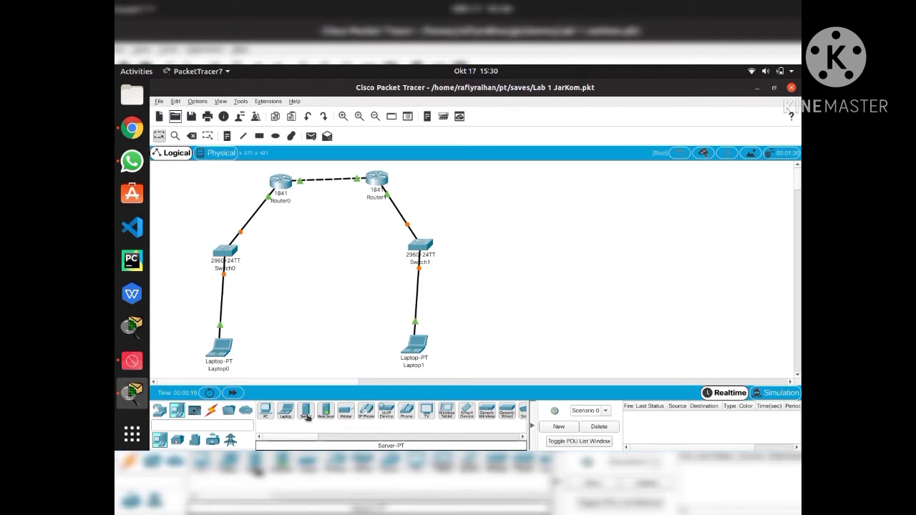
# Place two Server-PT devices and auto-cable Switch0 to Server0 and Switch1 to Server1
pyautogui.moveTo(306, 417); pyautogui.dragTo(285, 317)
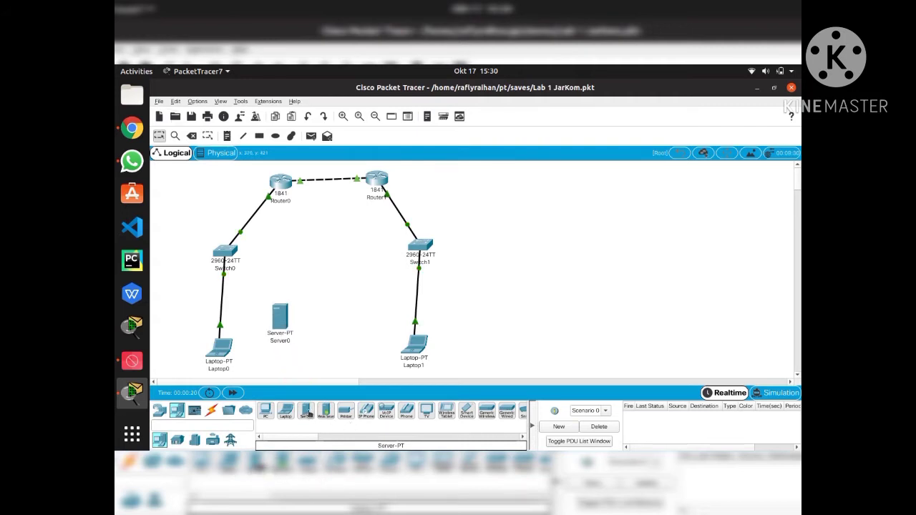
pyautogui.moveTo(306, 410); pyautogui.dragTo(477, 301)
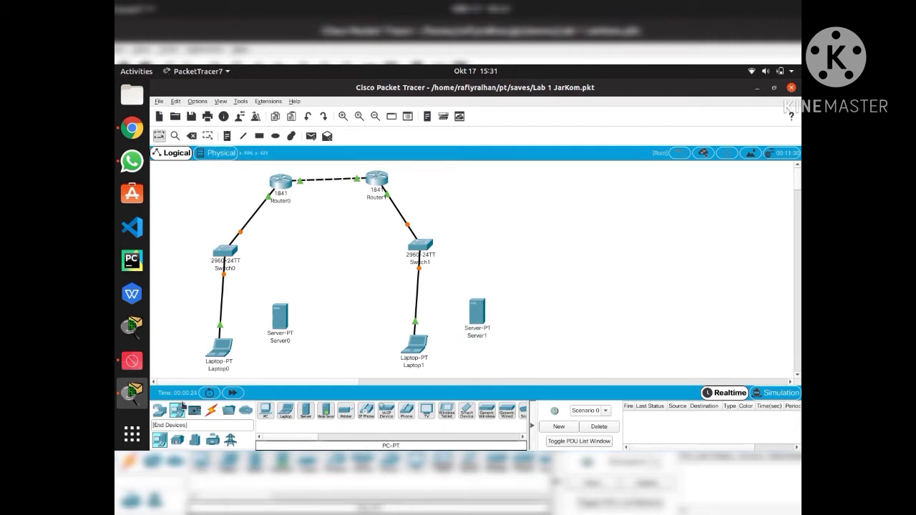
pyautogui.click(211, 410)
pyautogui.click(265, 410)
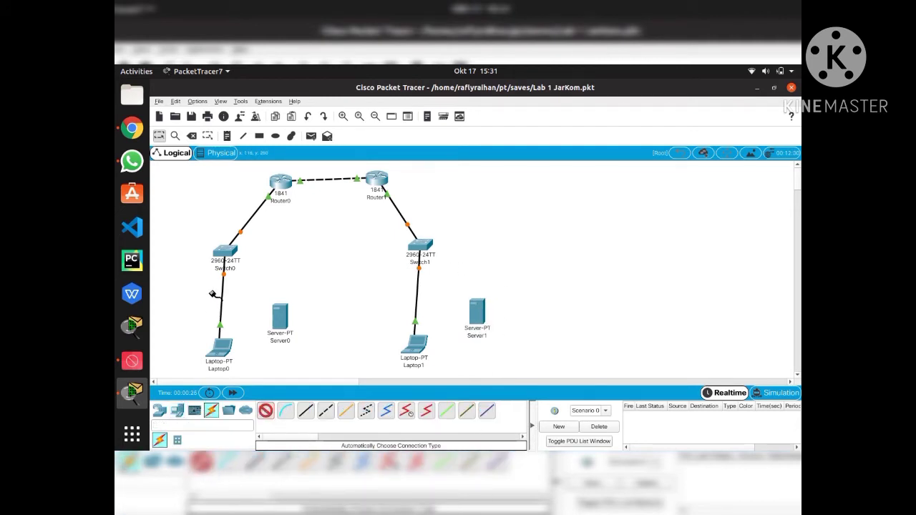
pyautogui.click(235, 257)
pyautogui.click(275, 319)
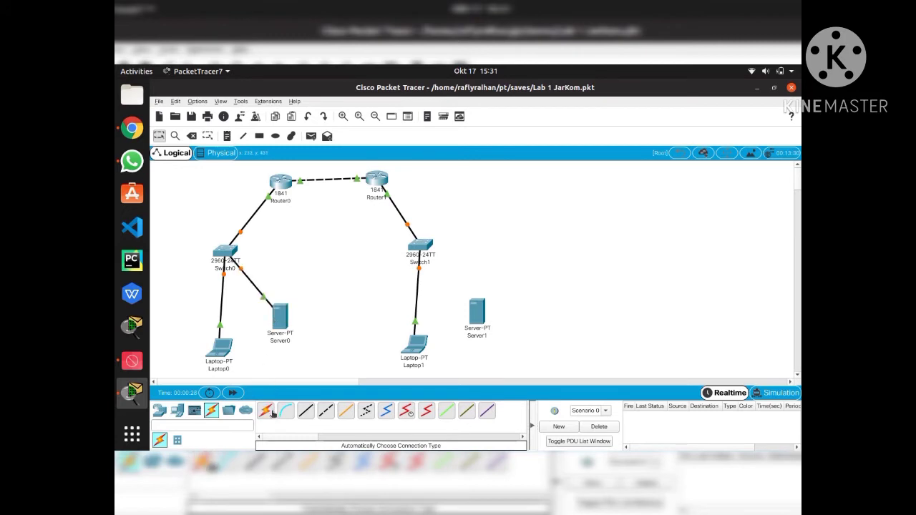
pyautogui.click(421, 247)
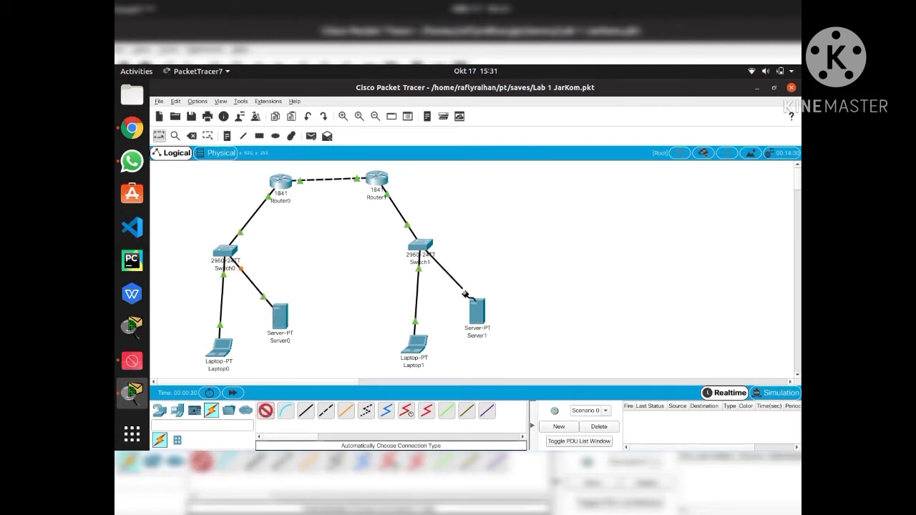
pyautogui.click(474, 311)
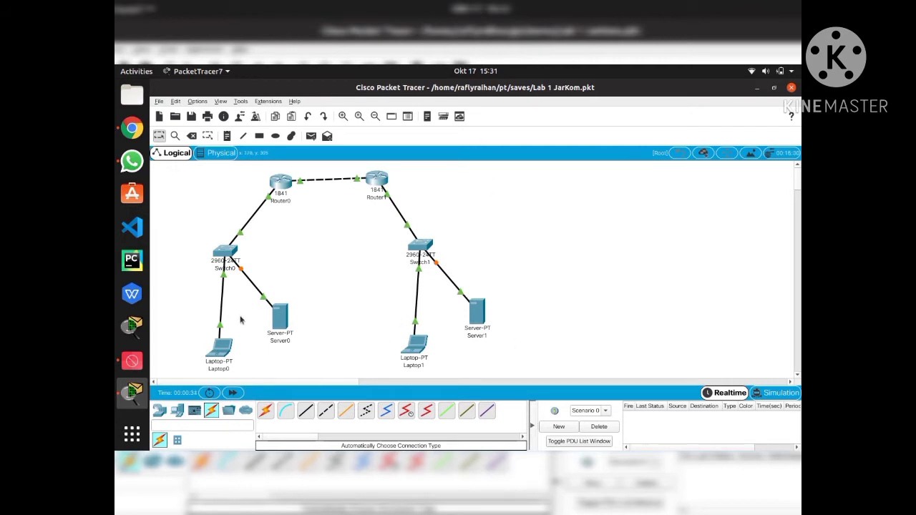
pyautogui.click(278, 319)
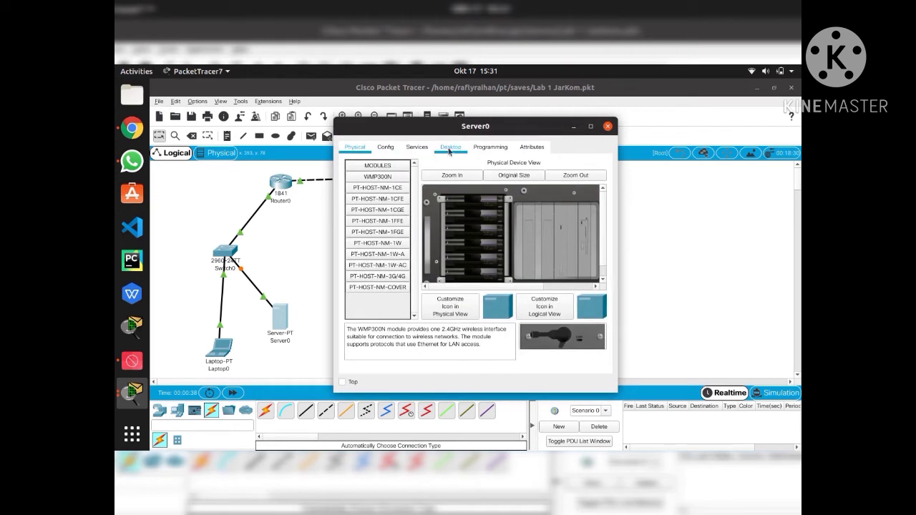
# Set Server0's IPv4 to 192.168.1.11, mask 255.255.255.0, gateway 192.168.1.254
pyautogui.click(448, 148)
pyautogui.click(392, 205)
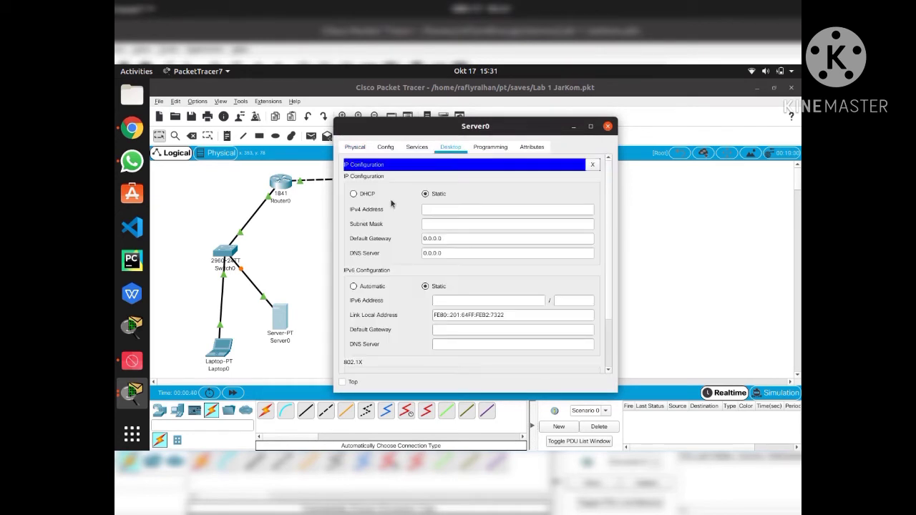
pyautogui.click(435, 206)
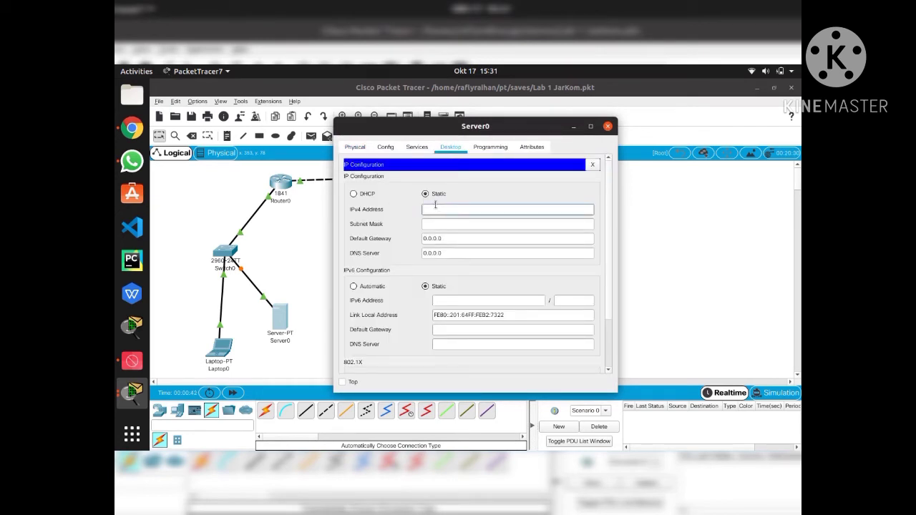
pyautogui.write('192.168')
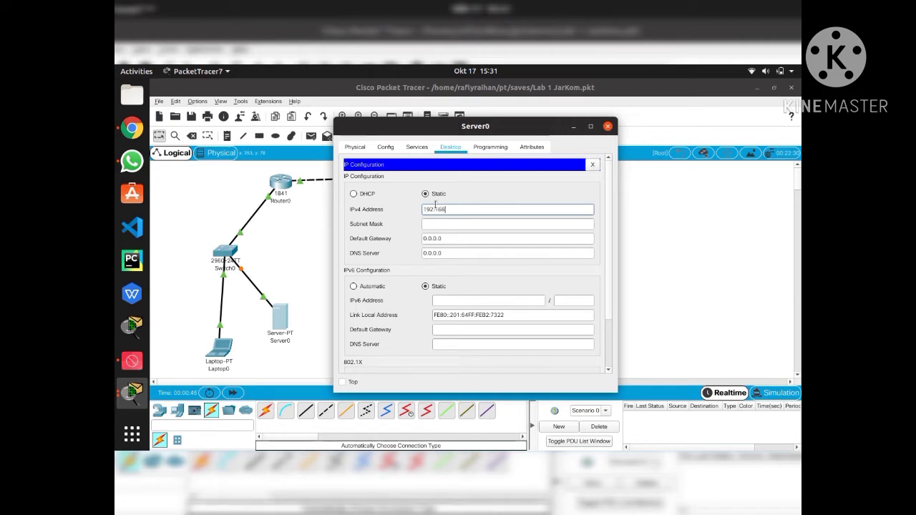
pyautogui.write('.1.11')
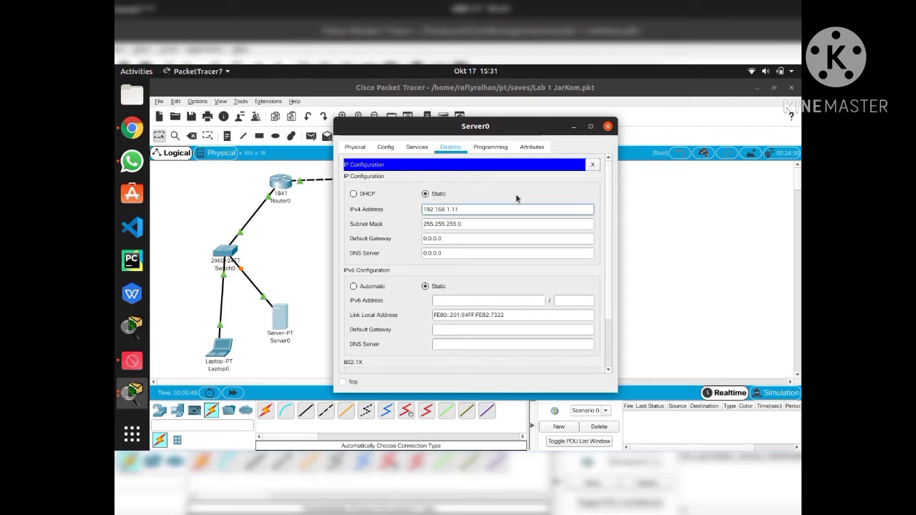
pyautogui.click(486, 236)
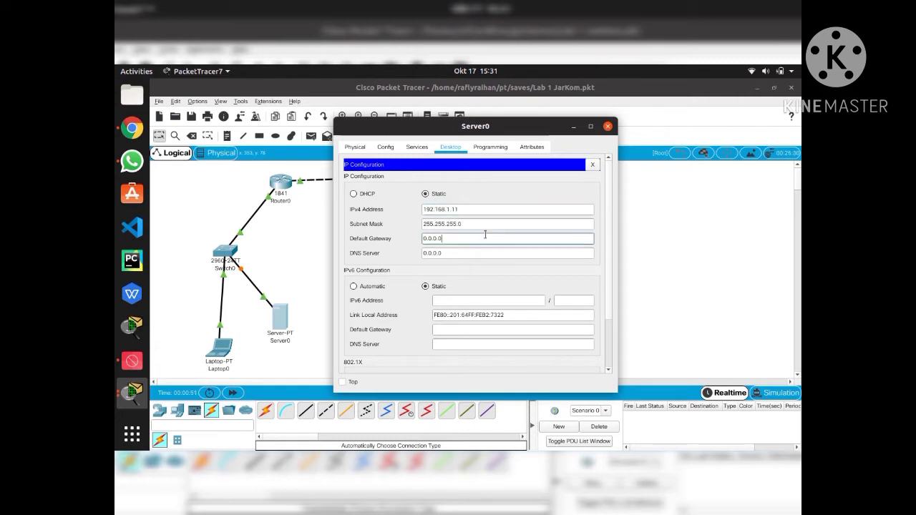
pyautogui.press('BackSpace')
pyautogui.press('BackSpace')
pyautogui.press('BackSpace')
pyautogui.press('BackSpace')
pyautogui.press('BackSpace')
pyautogui.press('BackSpace')
pyautogui.write('19')
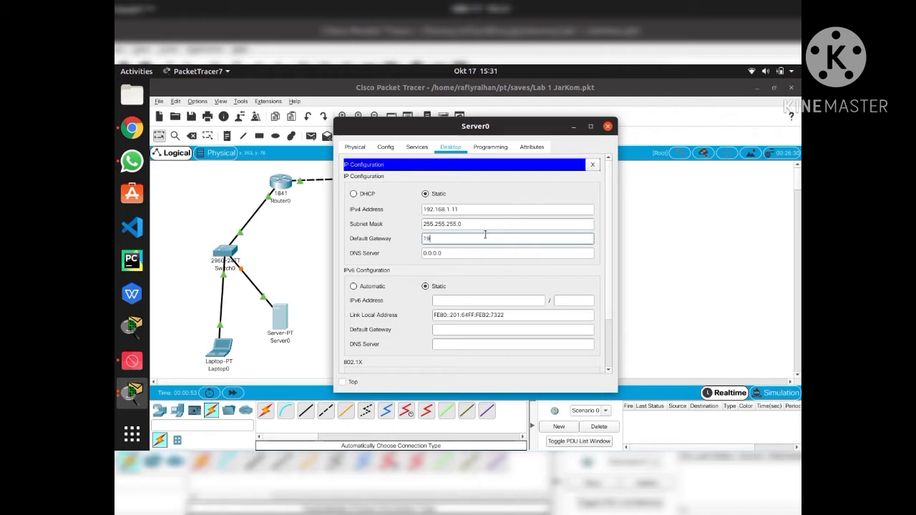
pyautogui.write('2.168.1.254')
# Set Server1's IPv4 to 192.168.2.11, mask 255.255.255.0, gateway 192.168.2.254
pyautogui.click(608, 126)
pyautogui.click(479, 318)
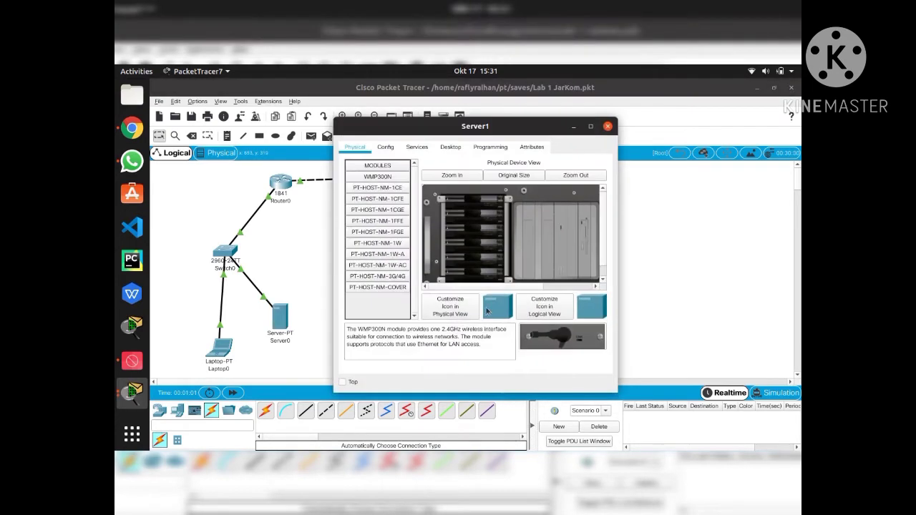
pyautogui.click(451, 146)
pyautogui.click(391, 184)
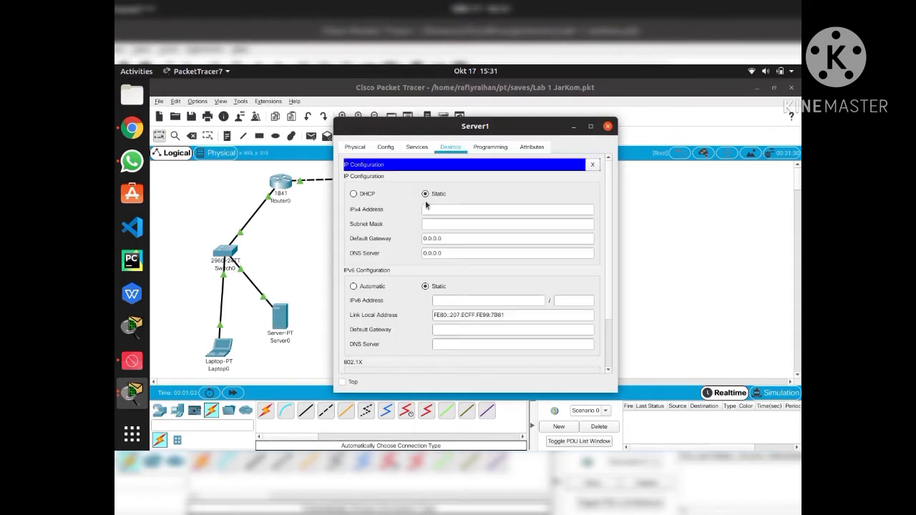
pyautogui.click(448, 208)
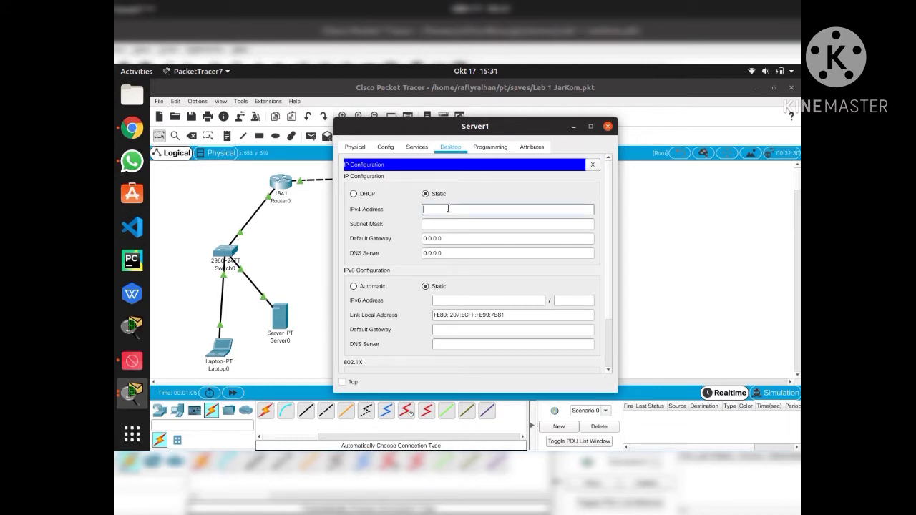
pyautogui.write('192.168.2.11.11')
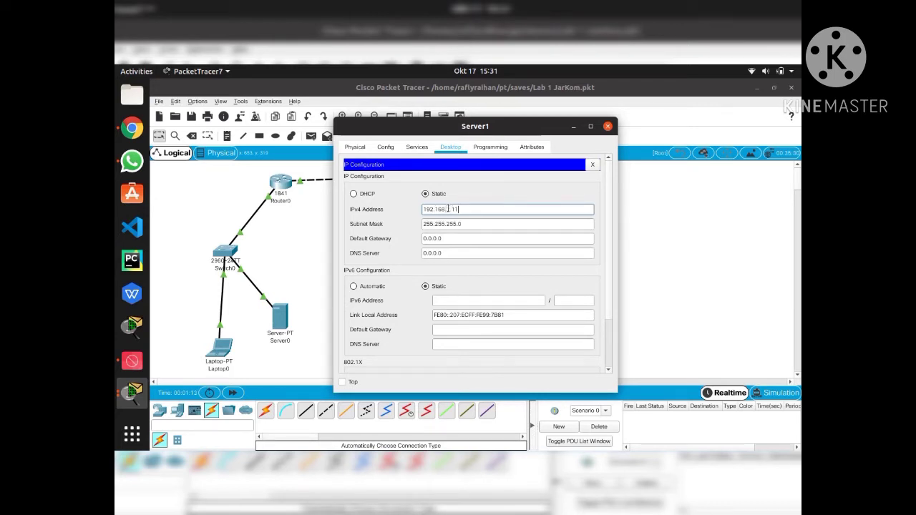
pyautogui.click(457, 236)
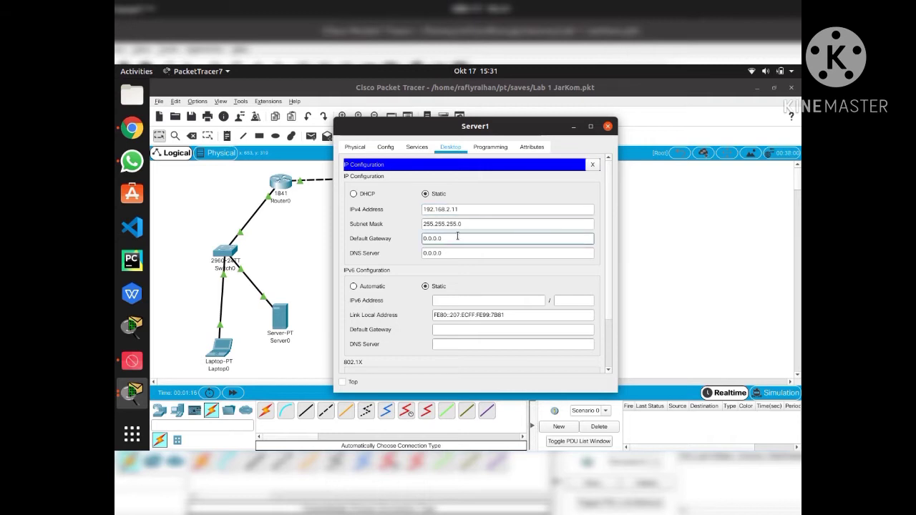
pyautogui.press('BackSpace')
pyautogui.press('BackSpace')
pyautogui.press('BackSpace')
pyautogui.press('BackSpace')
pyautogui.press('BackSpace')
pyautogui.press('BackSpace')
pyautogui.press('BackSpace')
pyautogui.write('192.168')
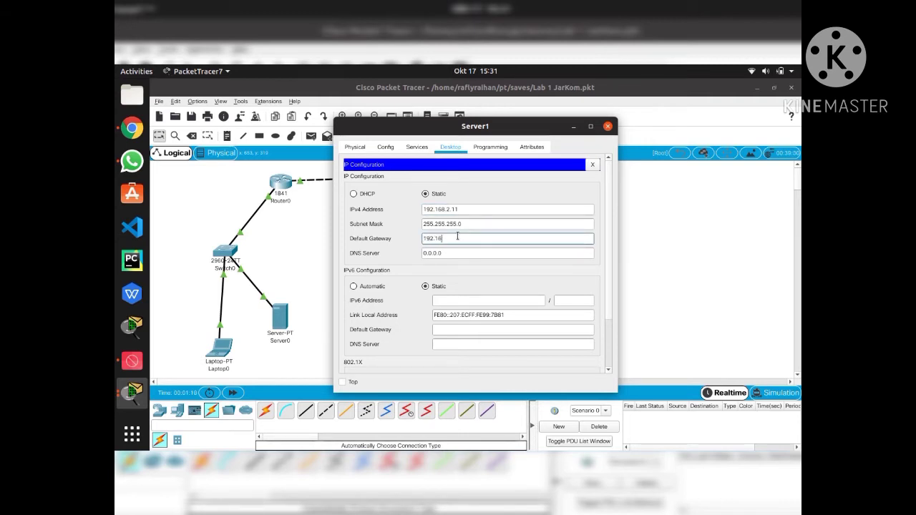
pyautogui.write('.2.254')
# Open Router0's CLI and log in past the console password prompt
pyautogui.click(608, 126)
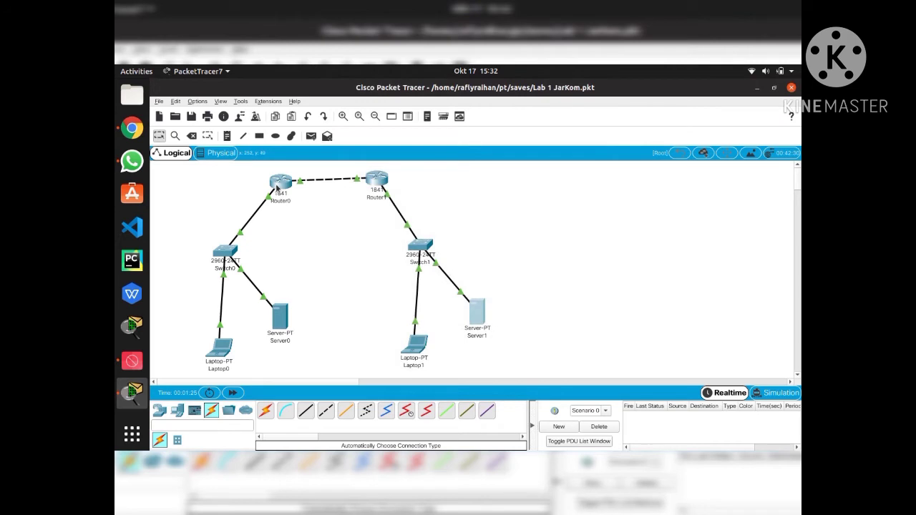
pyautogui.moveTo(278, 192)
pyautogui.click(290, 185)
pyautogui.click(411, 147)
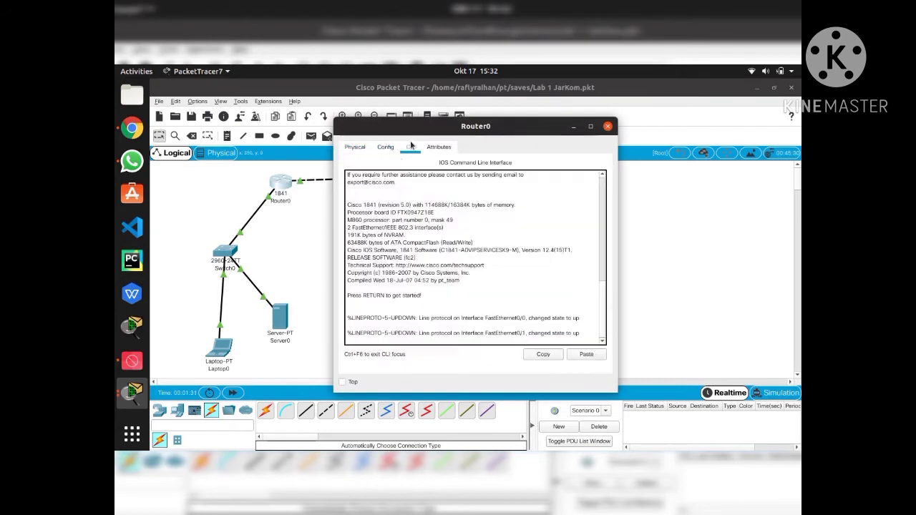
pyautogui.press('Return')
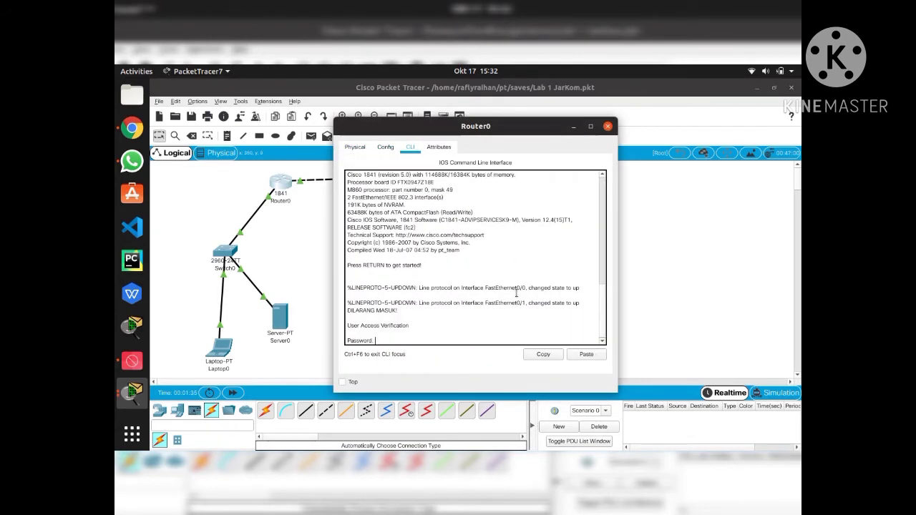
pyautogui.press('Return')
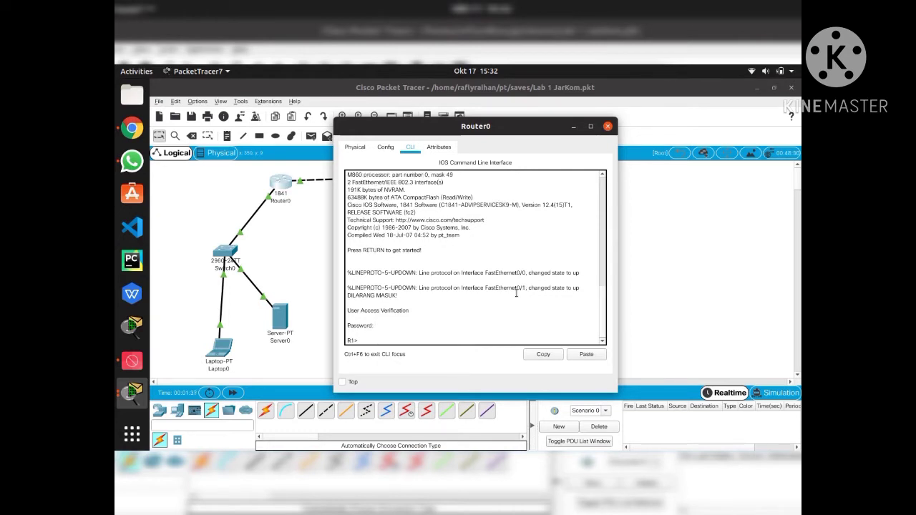
# Enter enable and config terminal modes, then set ip domain-name NIXTRAIN.com
pyautogui.write('enable')
pyautogui.press('Return')
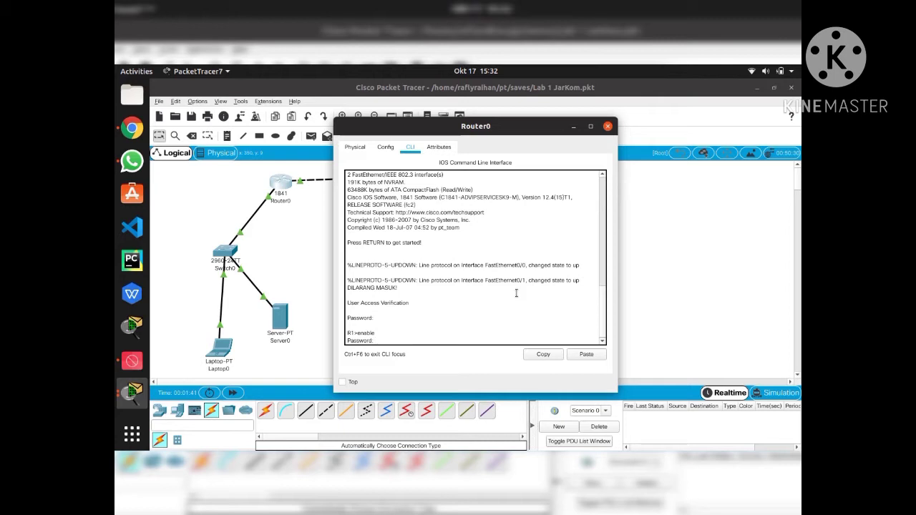
pyautogui.press('Return')
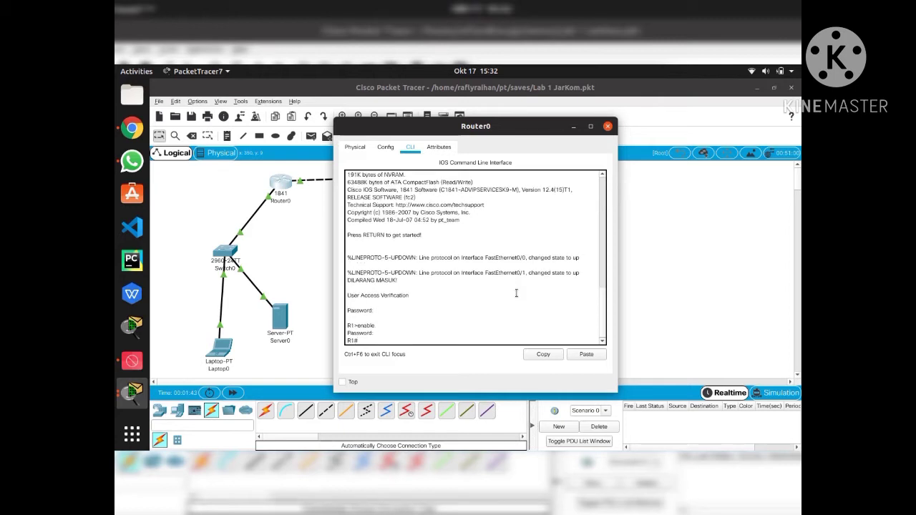
pyautogui.write('config terminal')
pyautogui.press('Return')
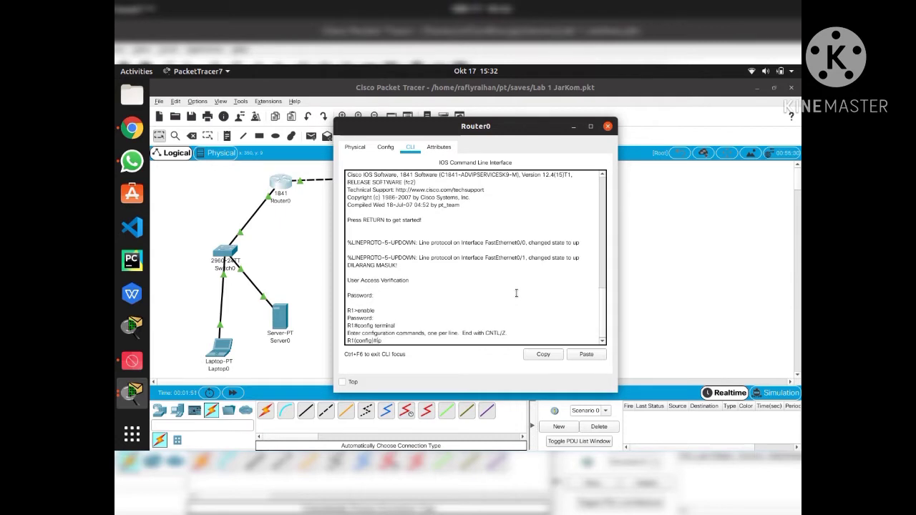
pyautogui.write('ip domain-name NIXTRA')
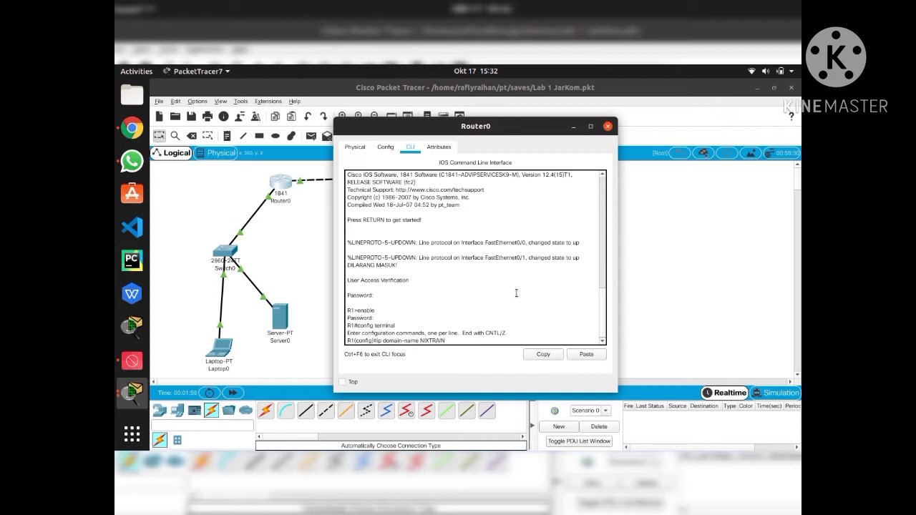
pyautogui.write('IN.com')
pyautogui.press('Return')
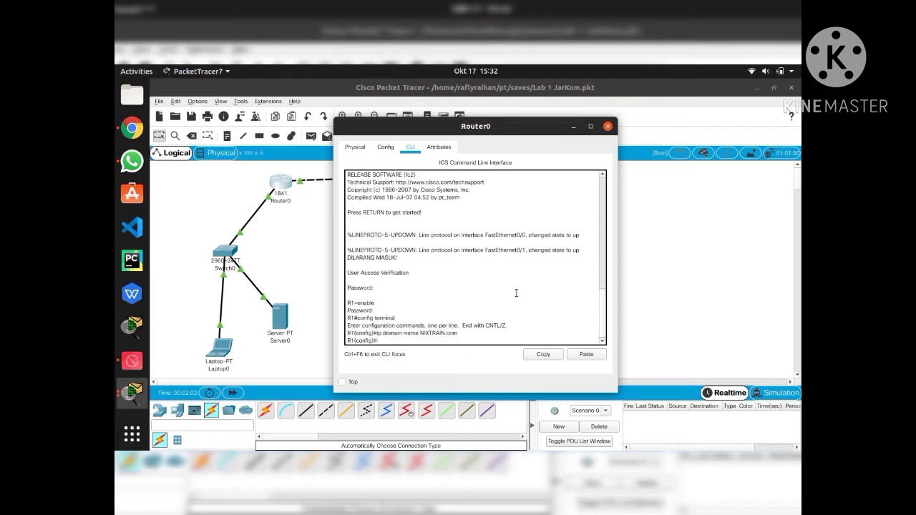
pyautogui.write('username admin scret ciscossh')
pyautogui.press('Return')
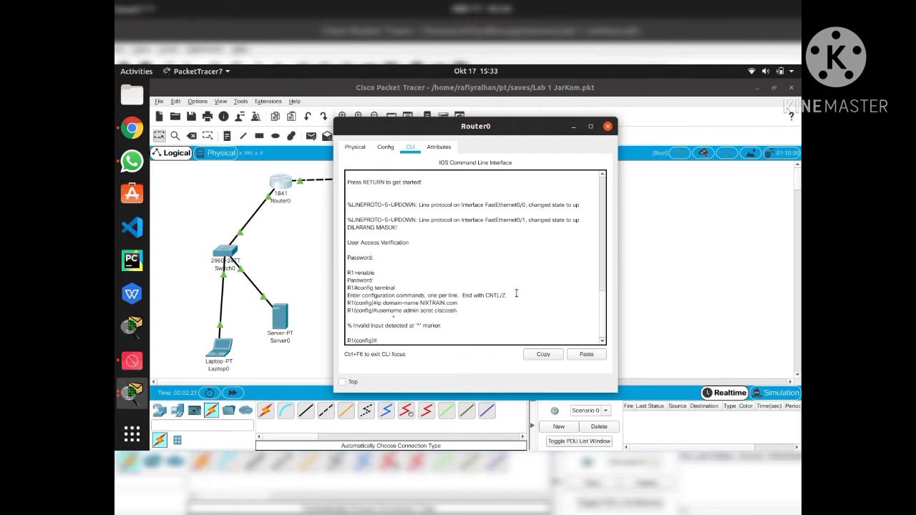
pyautogui.write('username admin secret ciscossh')
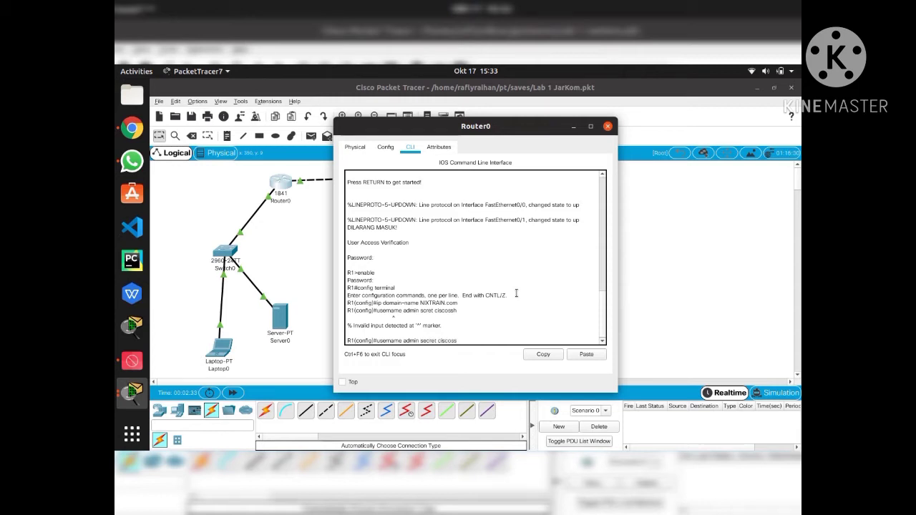
pyautogui.press('Return')
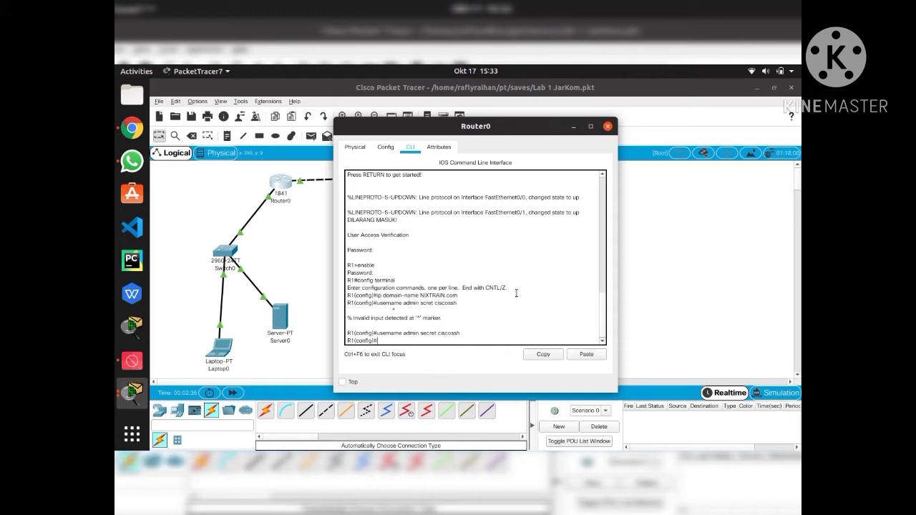
# Restrict vty 0 4 to SSH with login local, then run crypto key generate rsa
pyautogui.write('line vty 0 4')
pyautogui.press('Return')
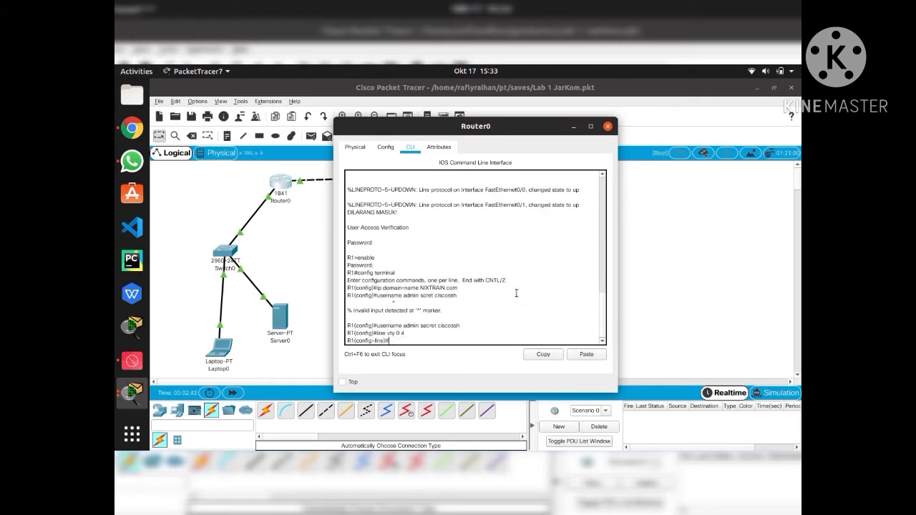
pyautogui.write('transport input ssh')
pyautogui.press('Return')
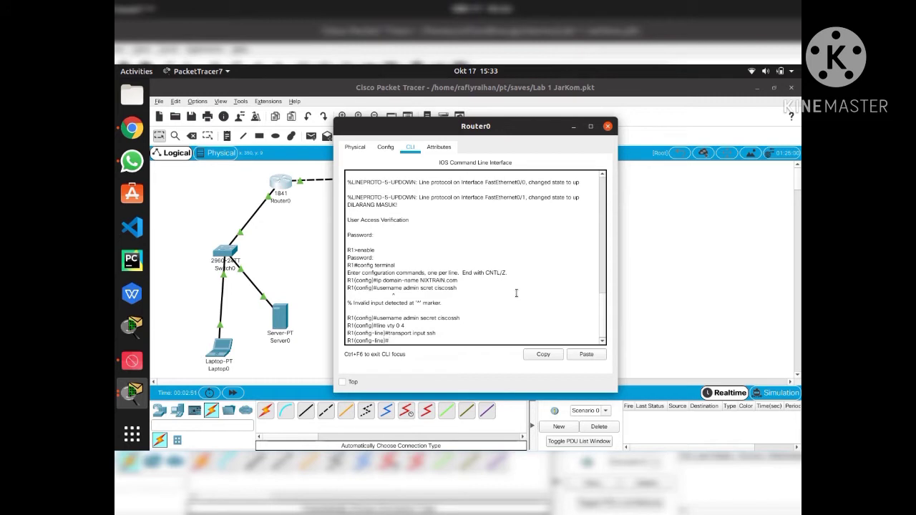
pyautogui.write('login local')
pyautogui.press('Return')
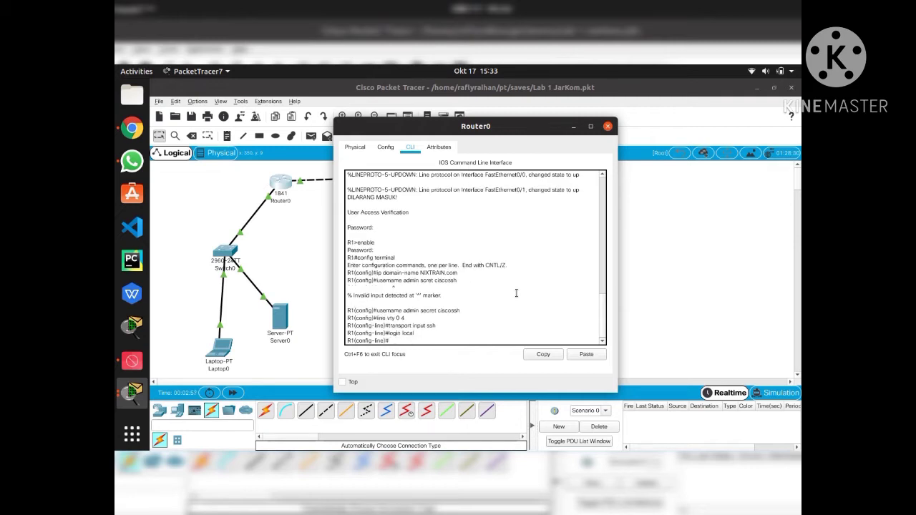
pyautogui.write('exit')
pyautogui.press('Return')
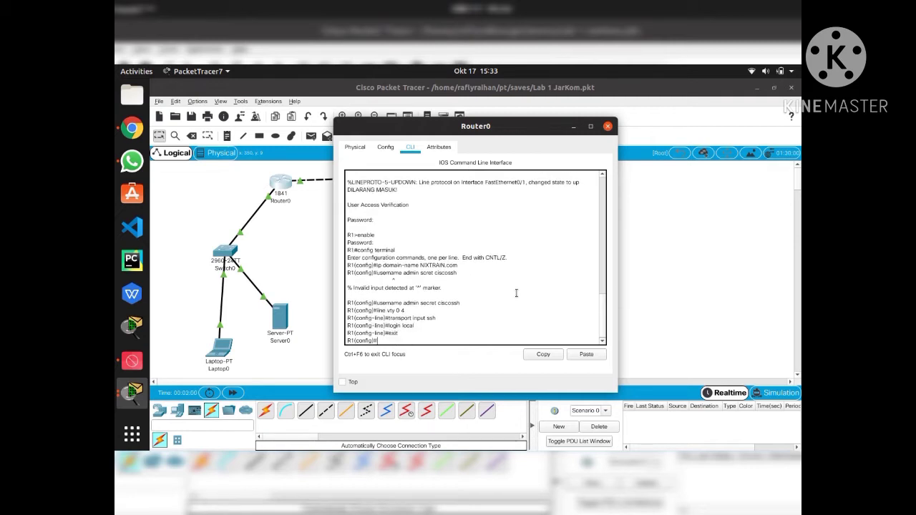
pyautogui.write('crypto key generate rsa')
pyautogui.press('Return')
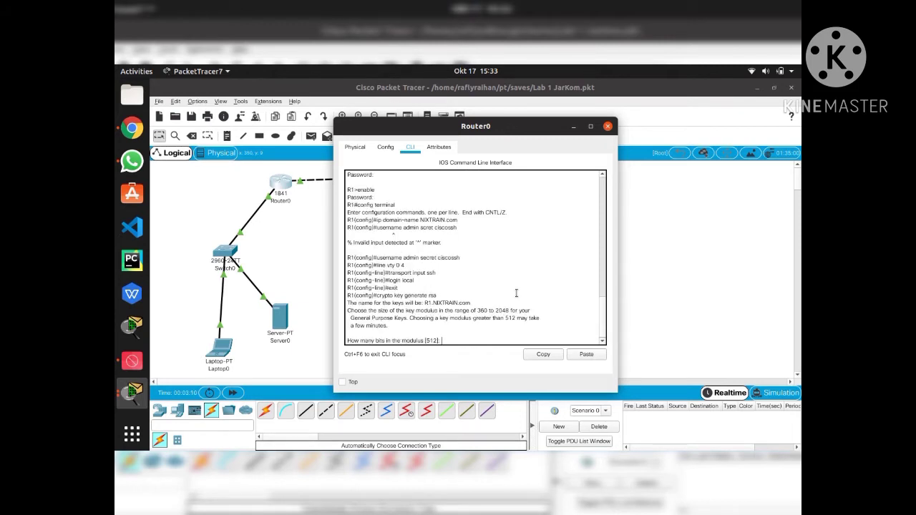
# Generate 1024-bit RSA keys, then exit back to the R1# prompt
pyautogui.write('024')
pyautogui.press('Return')
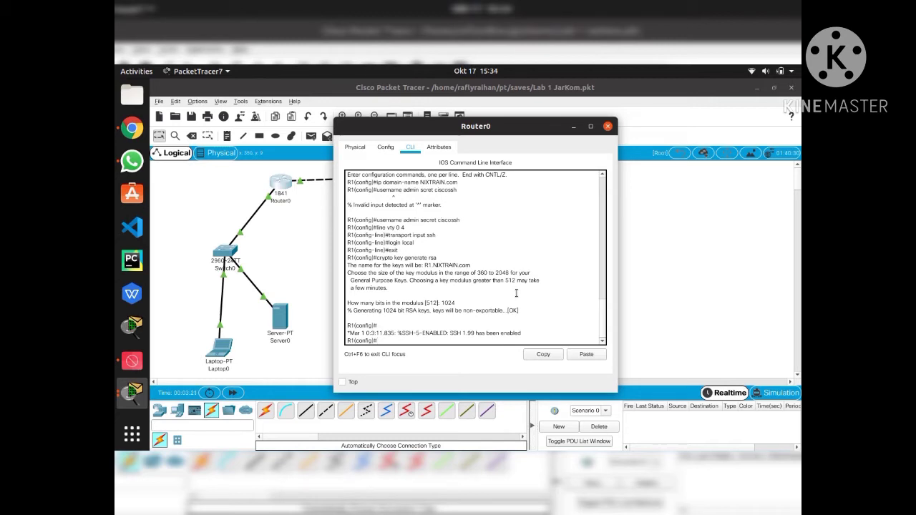
pyautogui.write('t')
pyautogui.press('Return')
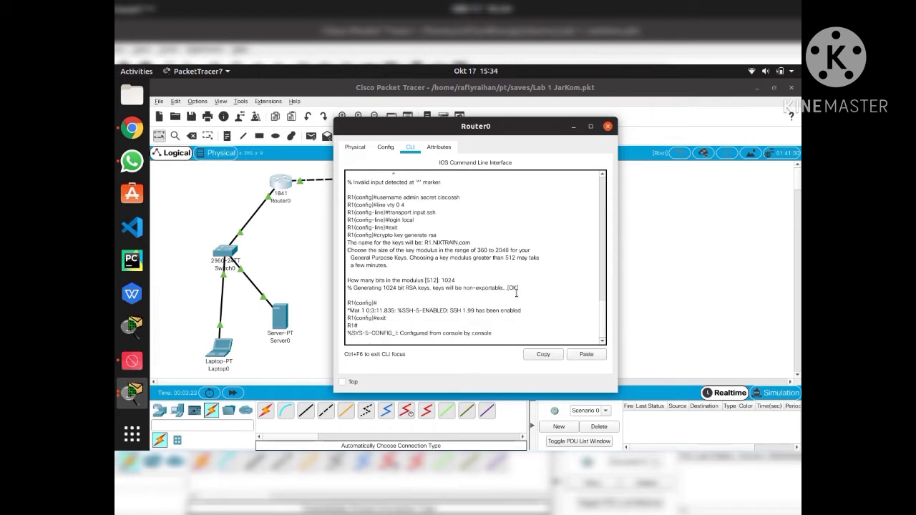
pyautogui.press('Return')
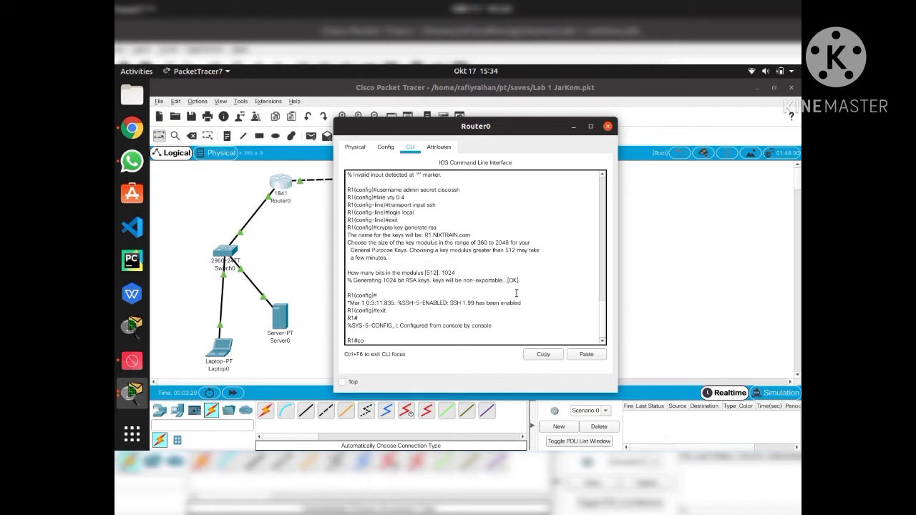
# Copy the running-config to TFTP server 192.168.1.11 as R1-config
pyautogui.write('copy running con')
pyautogui.press('BackSpace')
pyautogui.press('BackSpace')
pyautogui.press('BackSpace')
pyautogui.press('BackSpace')
pyautogui.write('-config tftp')
pyautogui.press('Return')
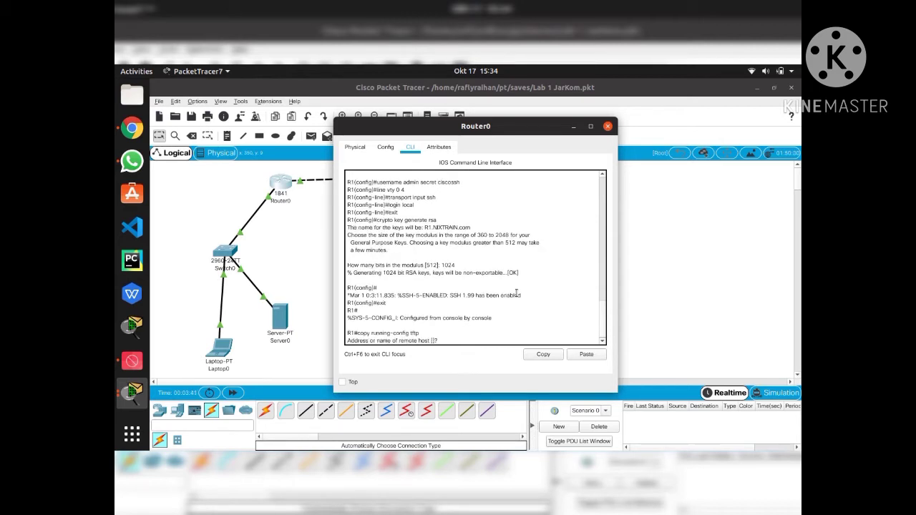
pyautogui.write('192.168.1.11')
pyautogui.press('Return')
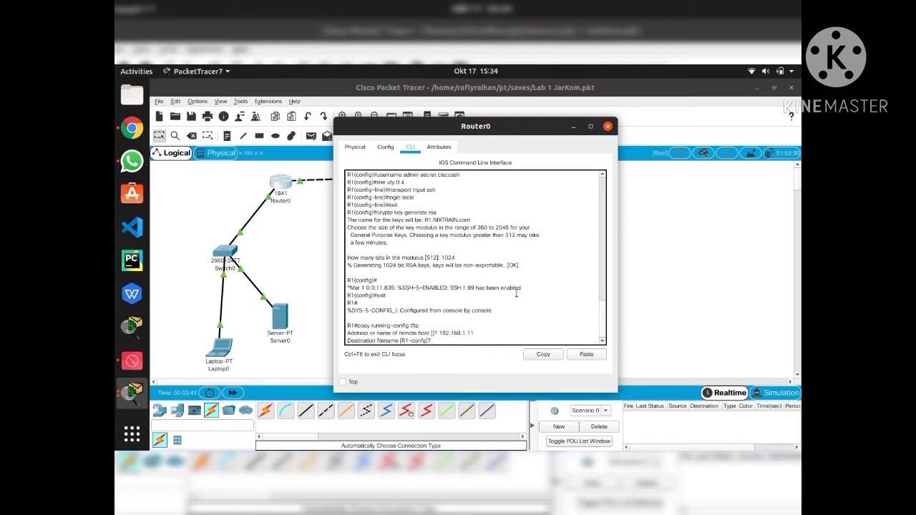
pyautogui.press('Return')
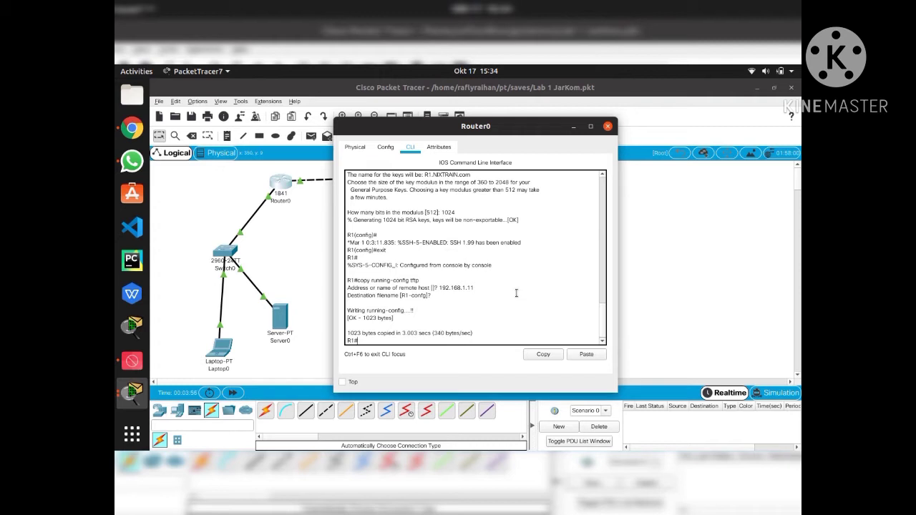
pyautogui.write('show flash')
# List flash and copy the image name c1841-advipservicesk9-mz.124-15.T1.bin from the output
pyautogui.press('Return')
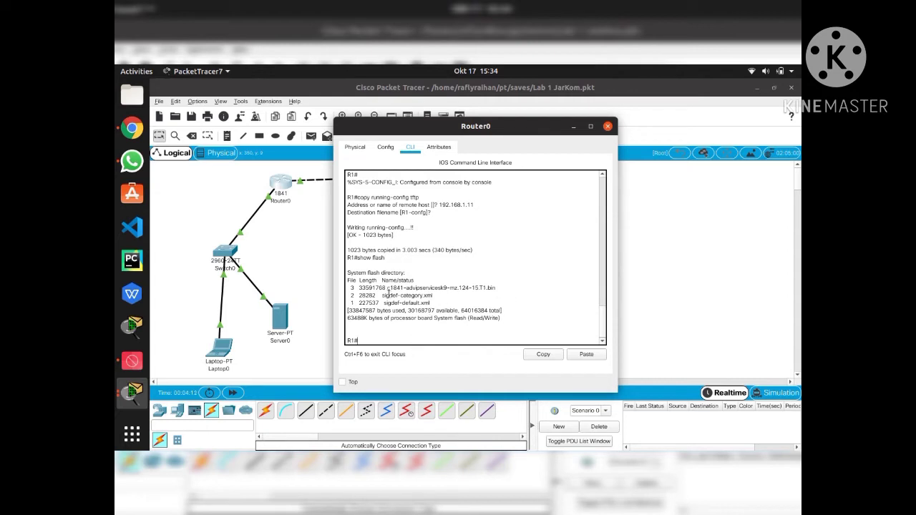
pyautogui.moveTo(387, 285); pyautogui.dragTo(497, 287)
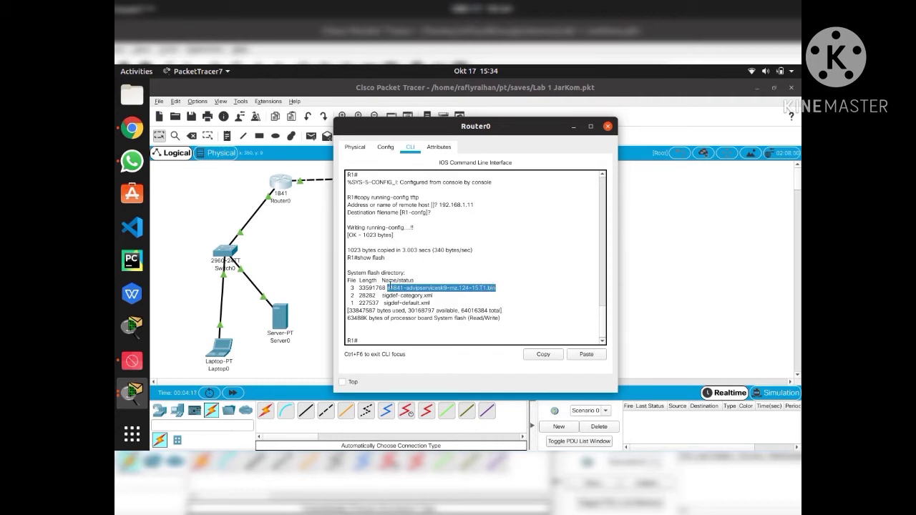
pyautogui.click(539, 356)
pyautogui.click(381, 338)
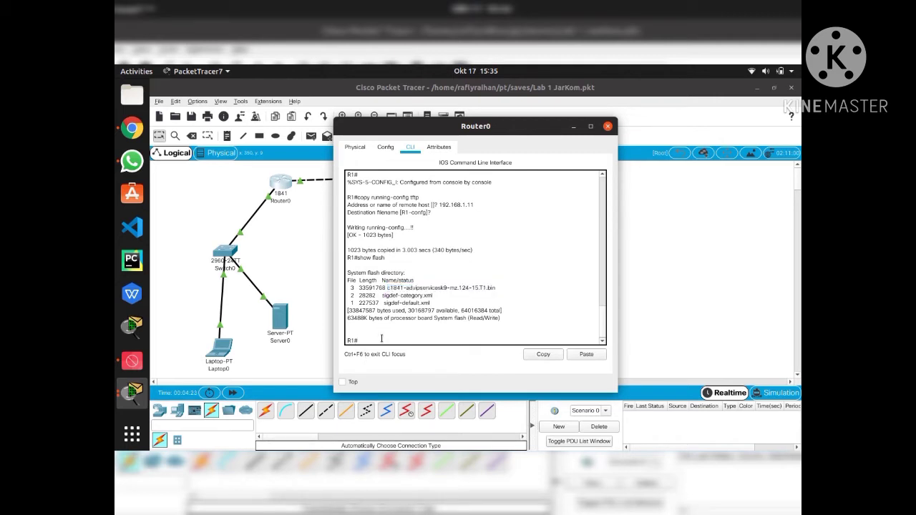
pyautogui.write('copy flash tftp')
# Copy flash image c1841-advipservicesk9-mz.124-15.T1.bin to TFTP server 192.168.1.11
pyautogui.press('Return')
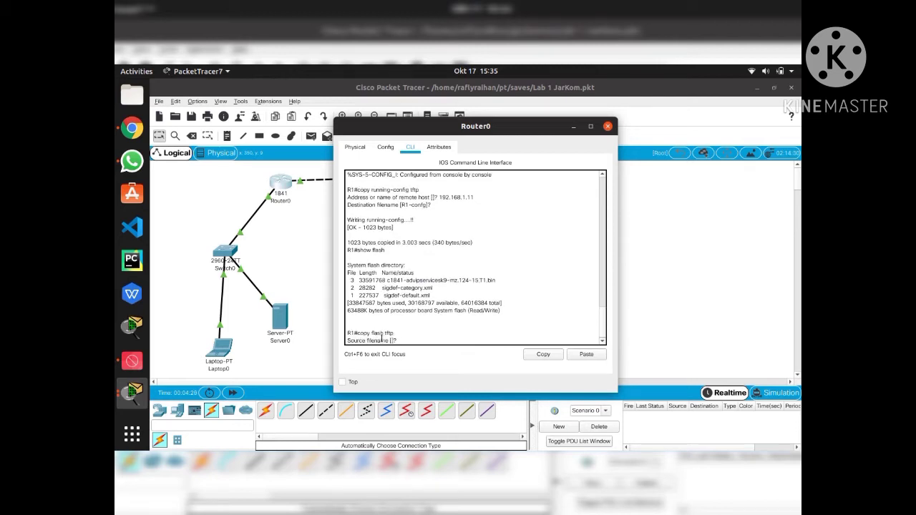
pyautogui.click(586, 355)
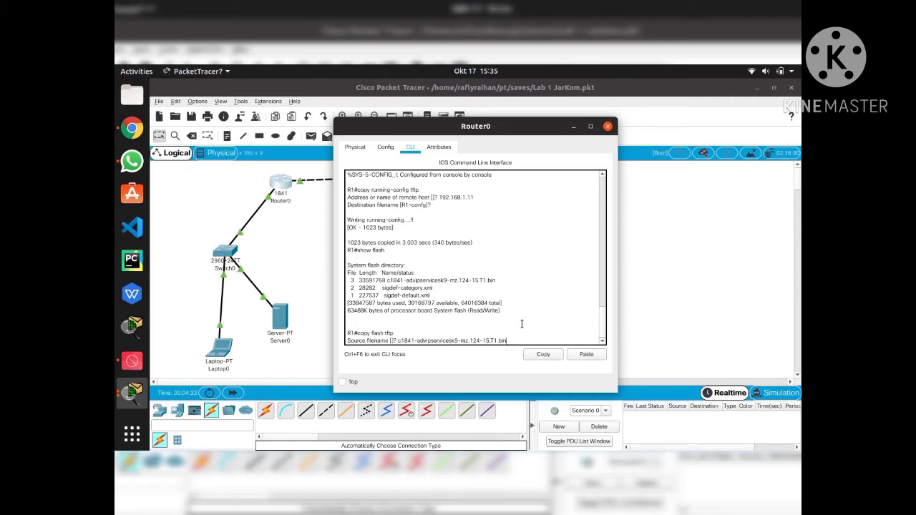
pyautogui.press('Return')
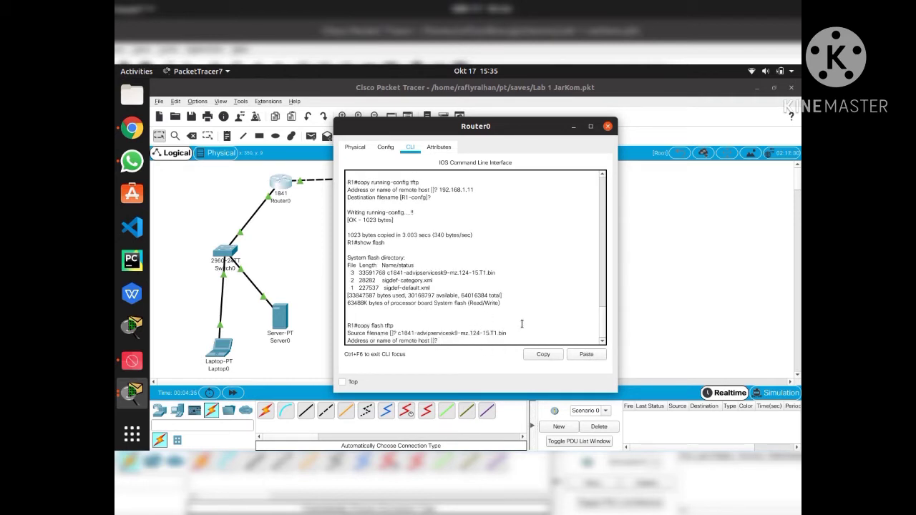
pyautogui.write('192.168.1.11')
pyautogui.press('Return')
pyautogui.press('Return')
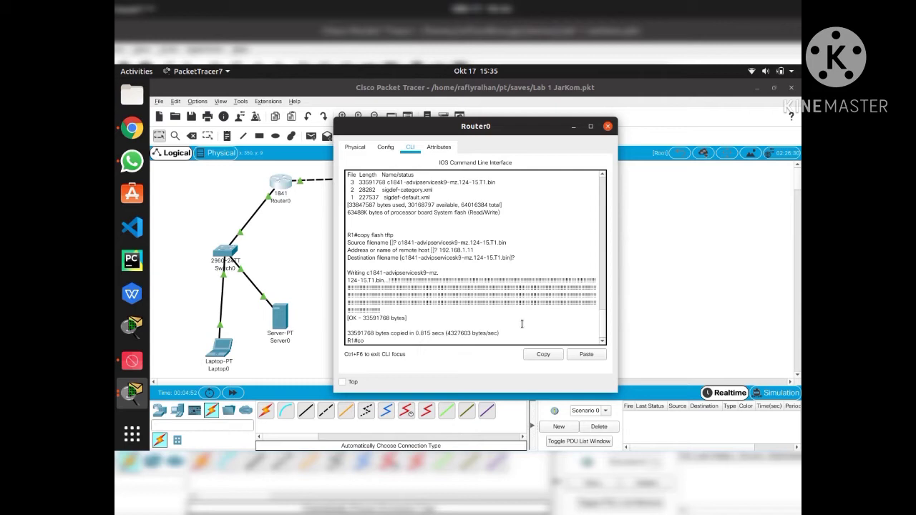
pyautogui.write('py ')
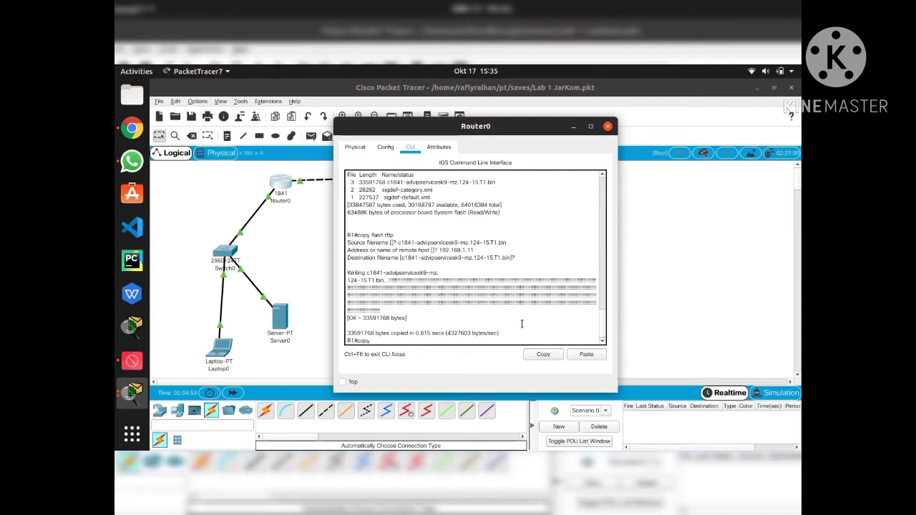
pyautogui.write('tftp running-config')
# Pull R1-config from TFTP server 192.168.1.11 into Router0's running-config, then close Router0's window
pyautogui.press('Return')
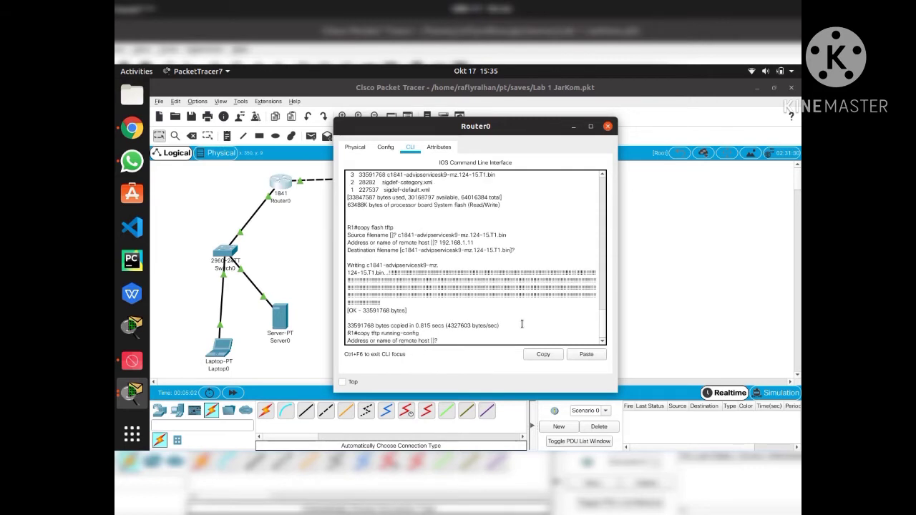
pyautogui.write('192.168.1.11')
pyautogui.press('Return')
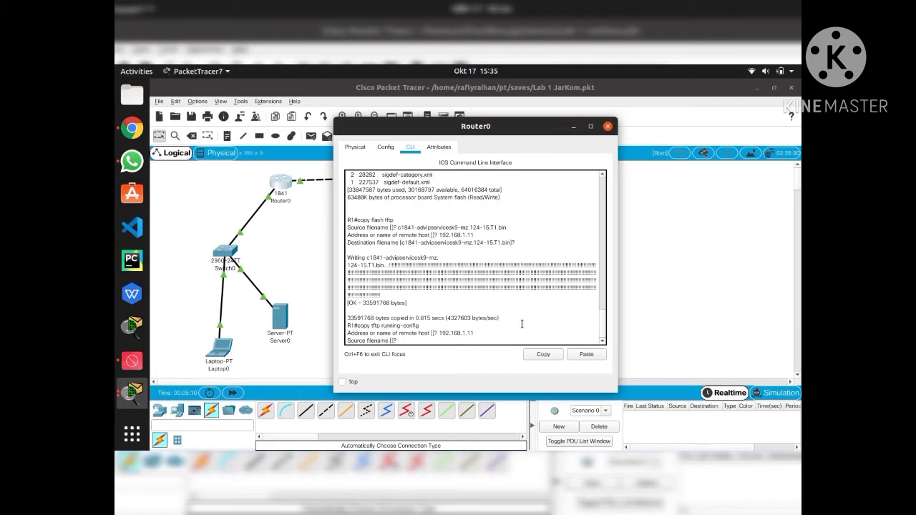
pyautogui.write('R1-config')
pyautogui.press('Return')
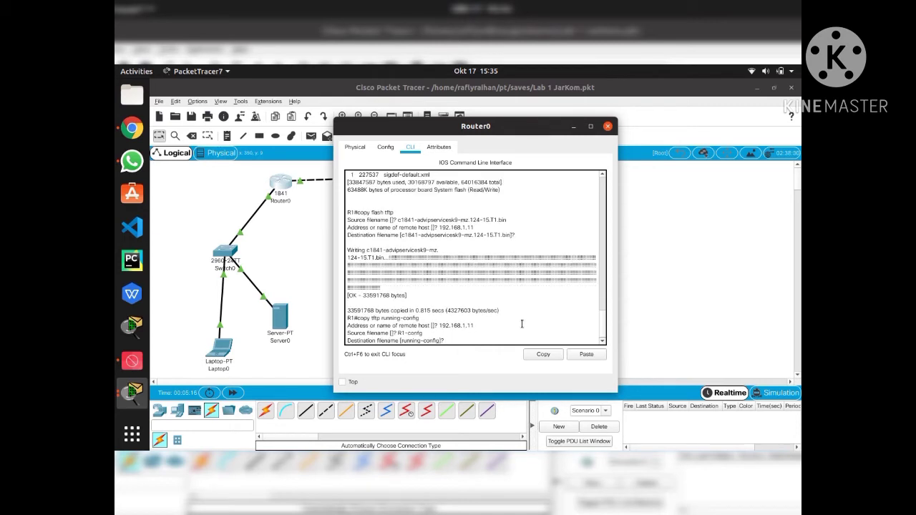
pyautogui.press('Return')
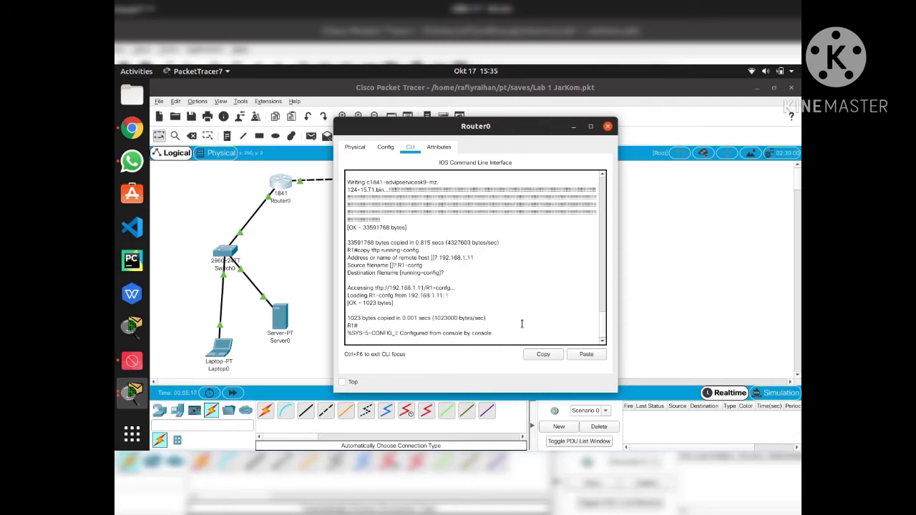
pyautogui.click(608, 126)
pyautogui.click(280, 320)
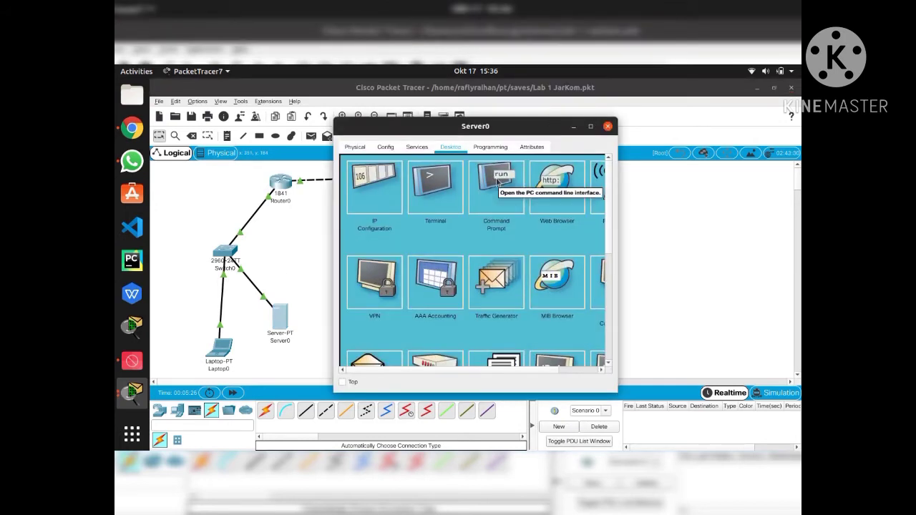
pyautogui.click(412, 146)
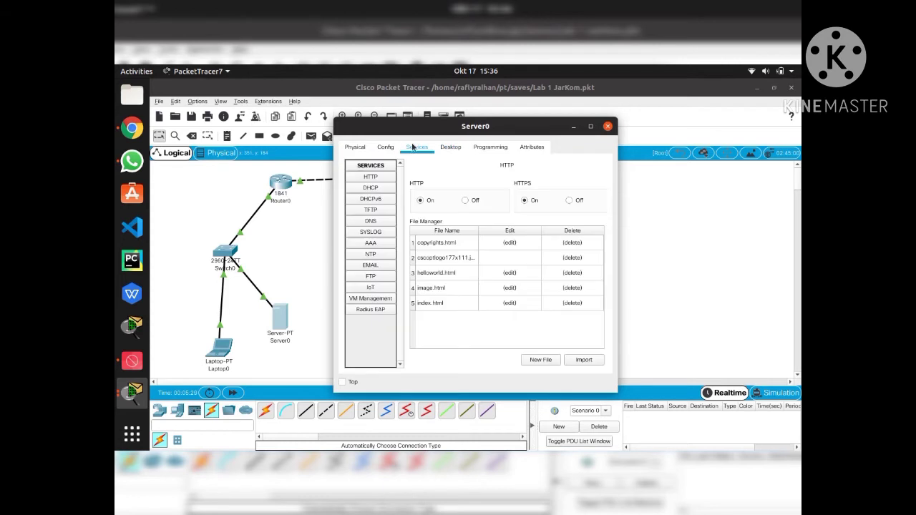
pyautogui.click(371, 209)
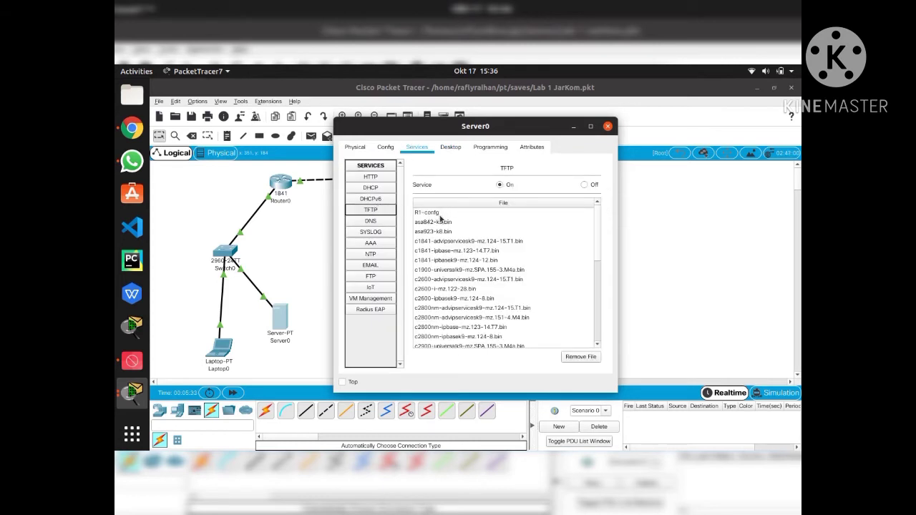
pyautogui.click(608, 126)
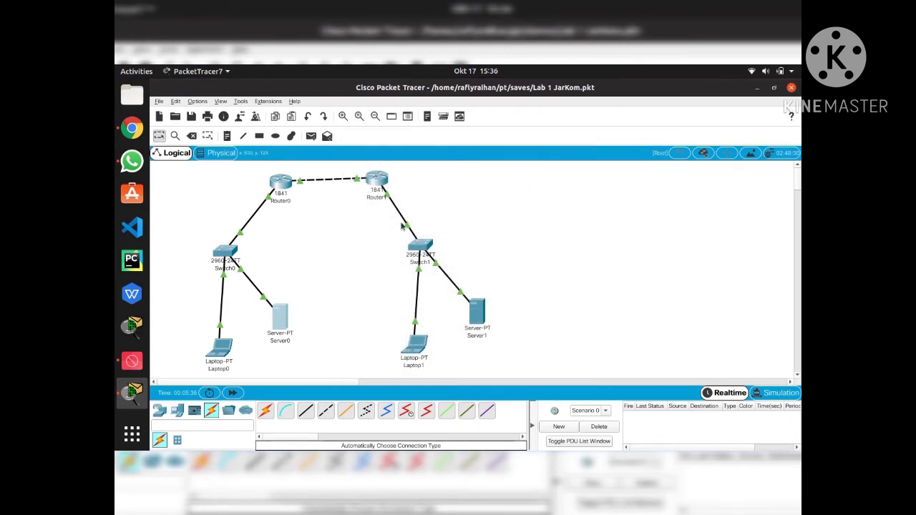
# Open Router1's CLI, log in with the console password and enter privileged mode with enable
pyautogui.click(375, 183)
pyautogui.click(410, 147)
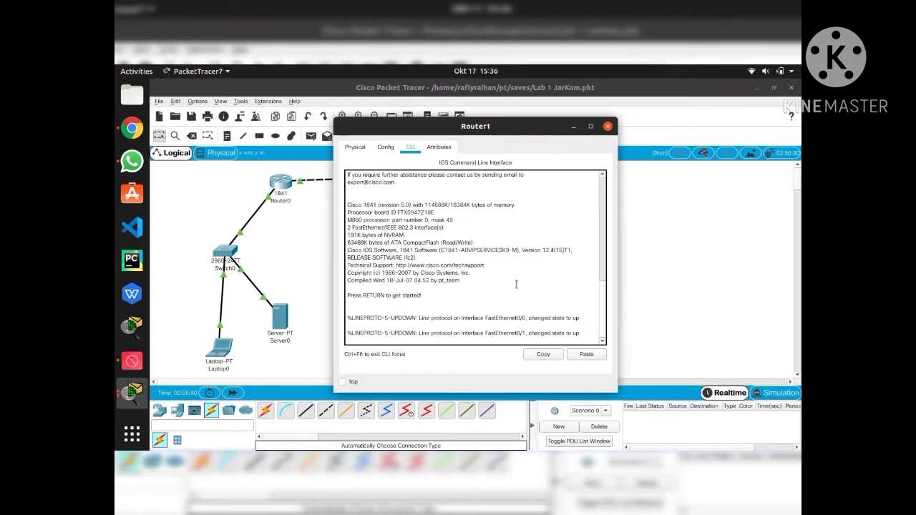
pyautogui.press('Return')
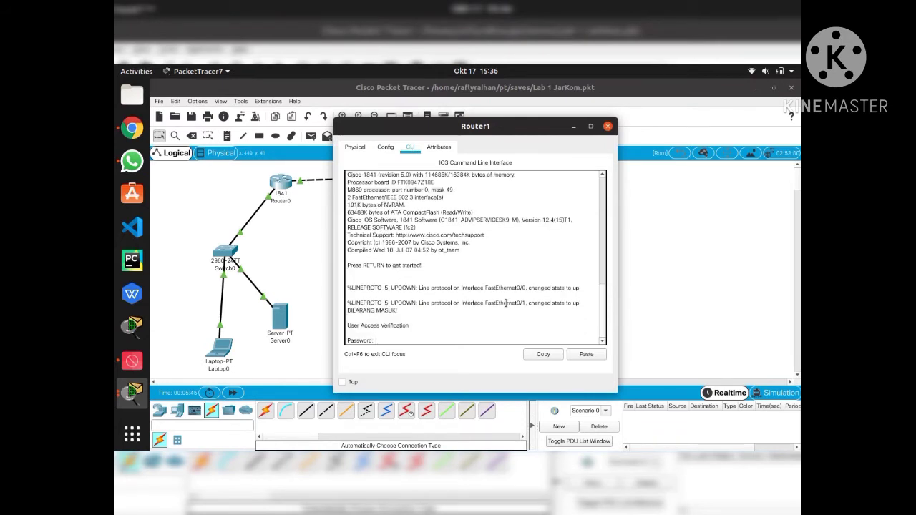
pyautogui.press('Return')
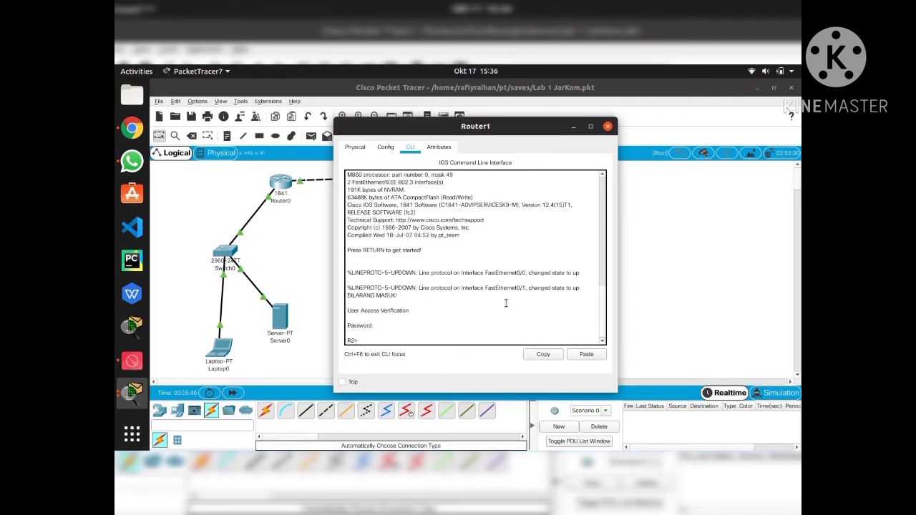
pyautogui.write('enable')
pyautogui.press('Return')
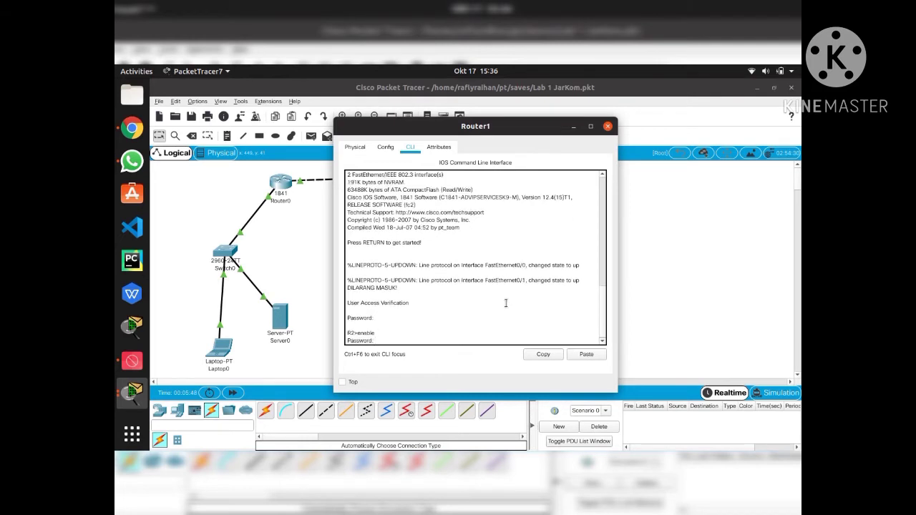
pyautogui.press('Return')
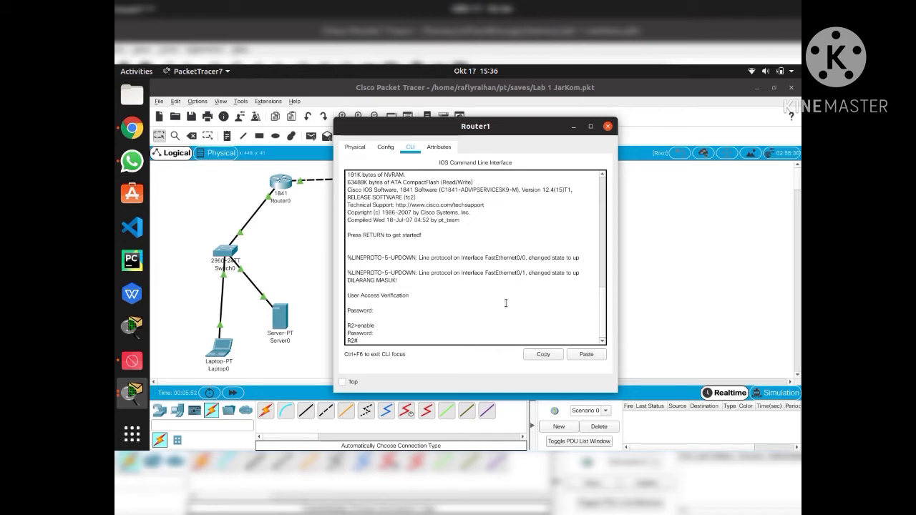
# Enter global configuration mode and type the ip domain-name NIXTRAIN.com command
pyautogui.write('config terminal')
pyautogui.press('Return')
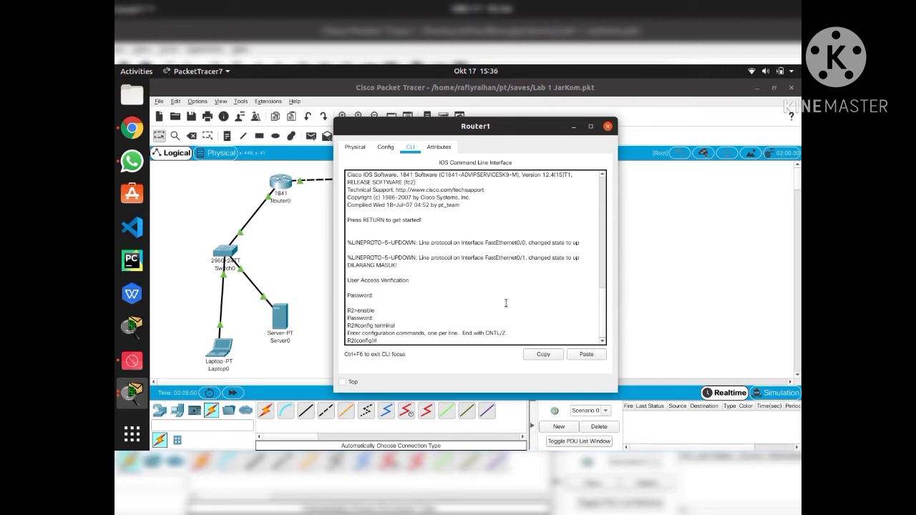
pyautogui.write('ip domain-naeme NIXTRAIN.com')
# Apply domain name NIXTRAIN.com and create local user admin with a secret password
pyautogui.press('Return')
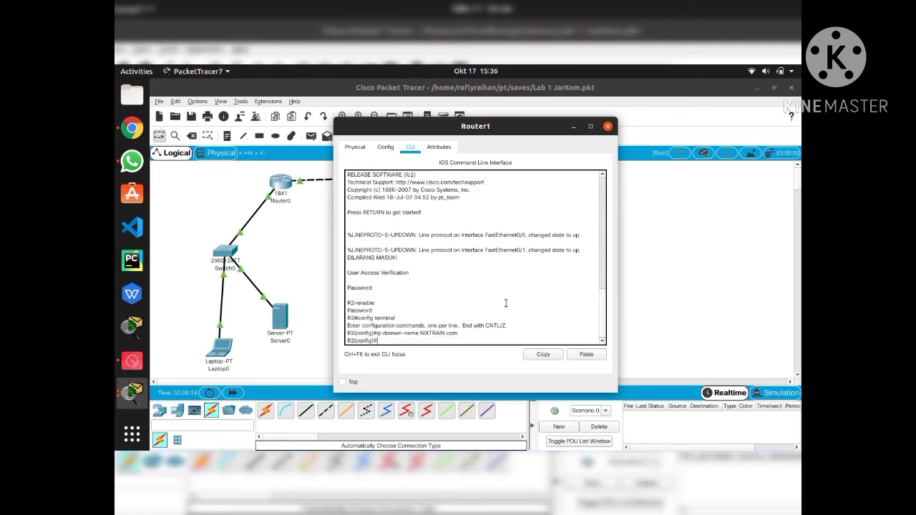
pyautogui.write('username admin secret ciscossh')
pyautogui.press('Return')
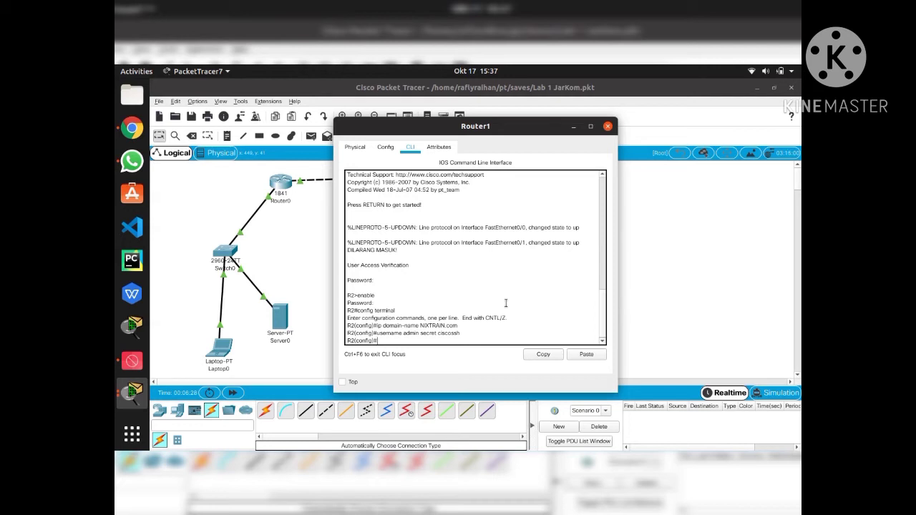
# Restrict vty lines 0 4 to SSH-only transport with local login
pyautogui.write('line vty 0 4')
pyautogui.press('Return')
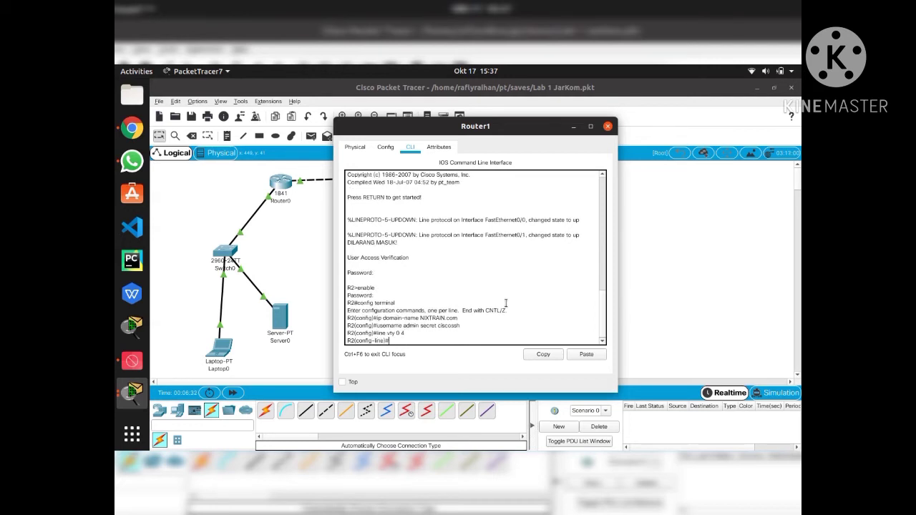
pyautogui.write('transport input ssh')
pyautogui.press('Return')
pyautogui.write('lo')
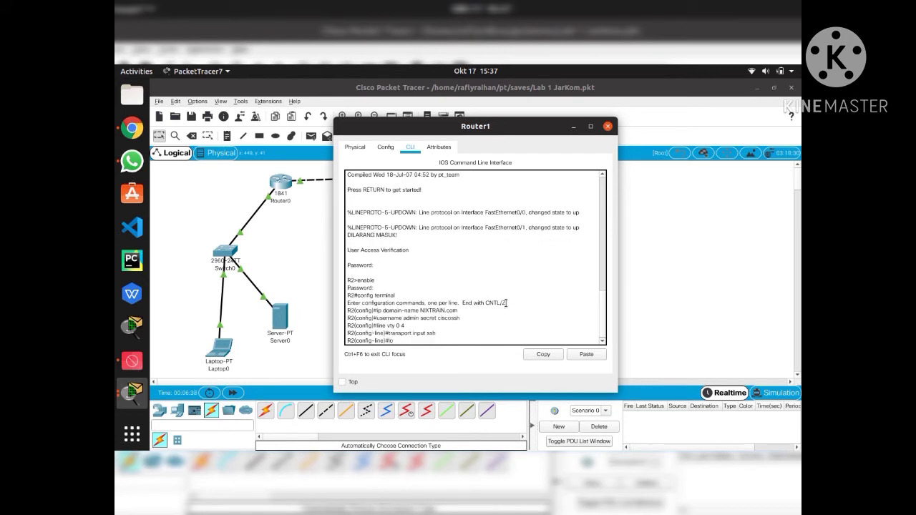
pyautogui.write('gin local')
pyautogui.press('Return')
pyautogui.write('exit')
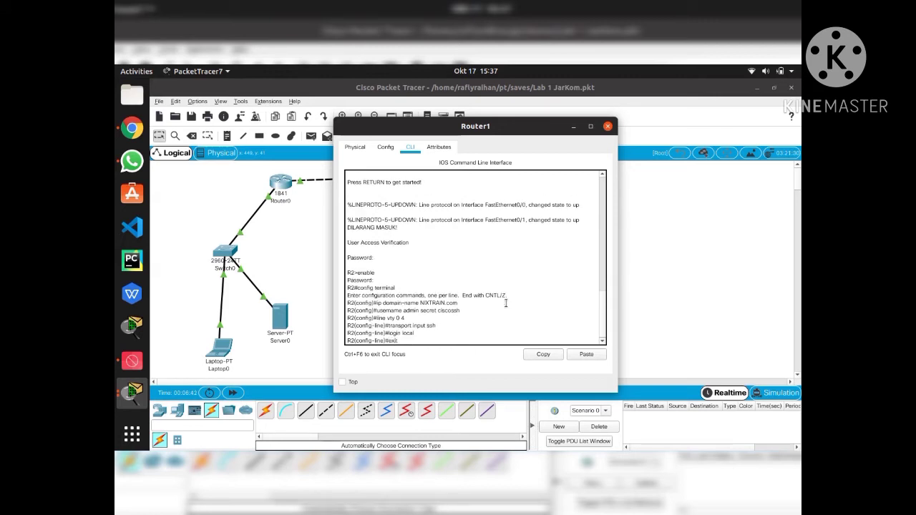
pyautogui.press('Return')
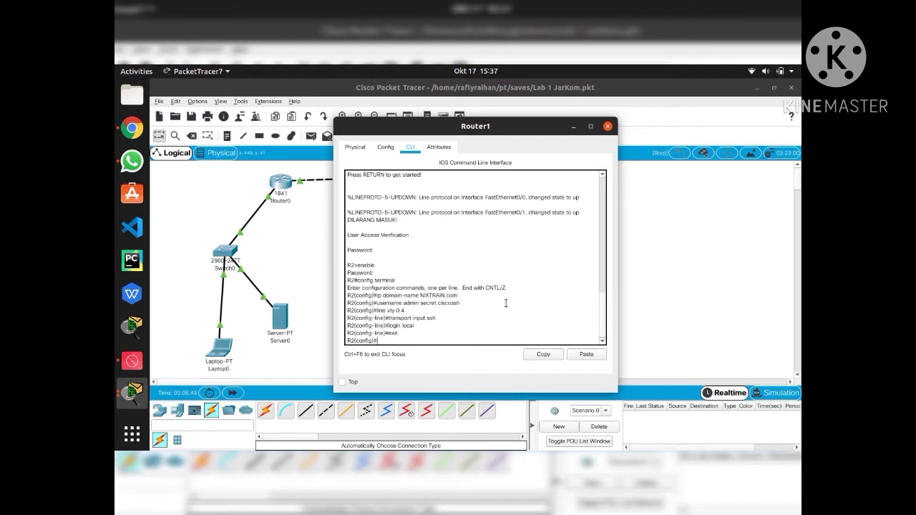
# Generate a 1024-bit RSA key pair and return to the privileged prompt
pyautogui.write('crypto key generate rsa')
pyautogui.press('Return')
pyautogui.write('1')
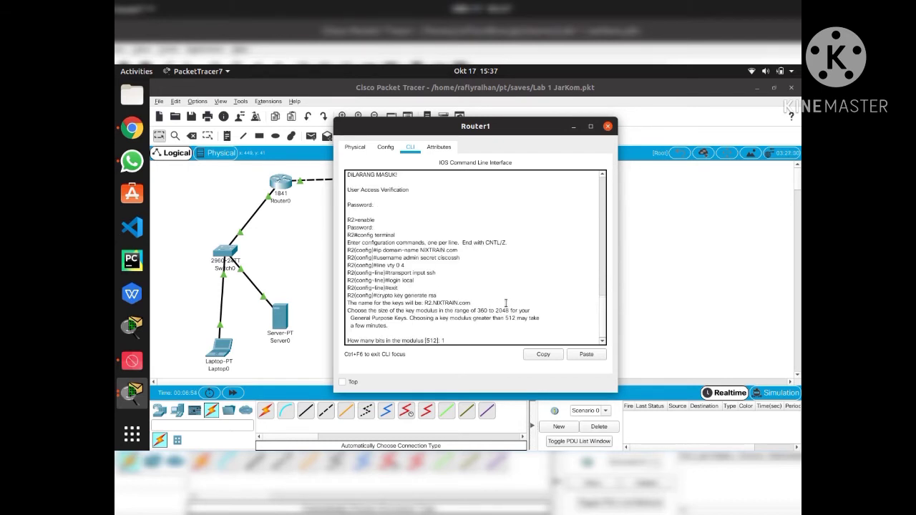
pyautogui.write('024')
pyautogui.press('Return')
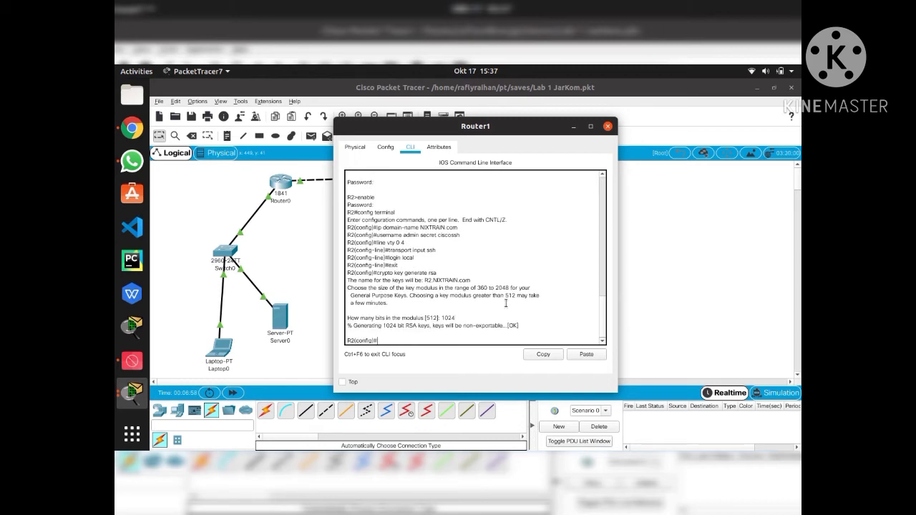
pyautogui.write('exit')
pyautogui.press('Return')
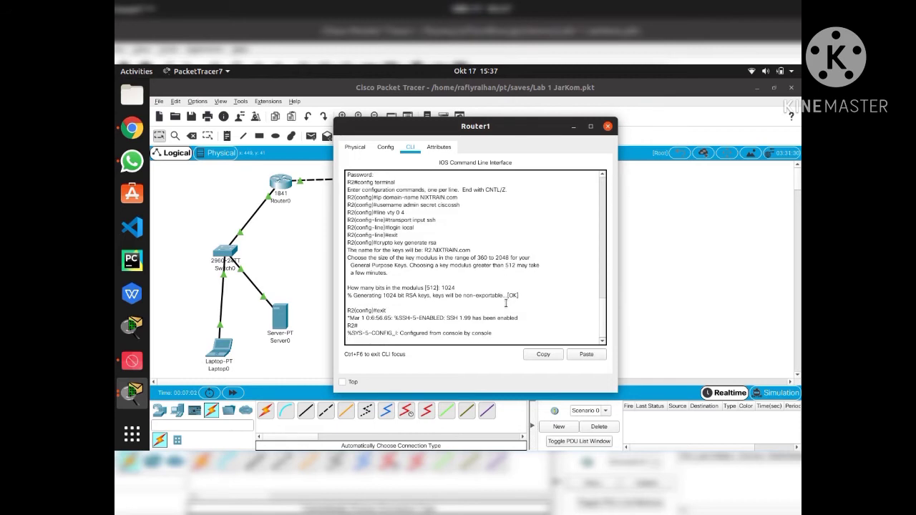
pyautogui.press('Return')
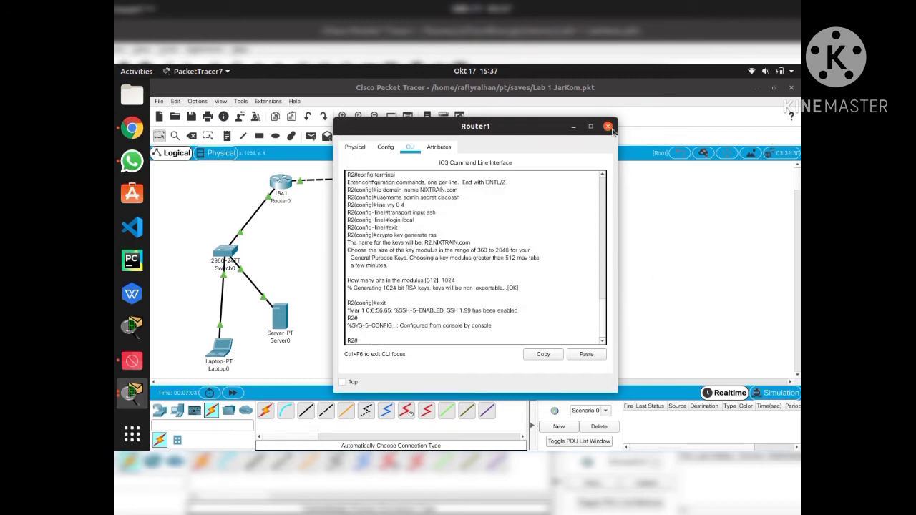
# Close Router1 and confirm Server1's TFTP service is On, reviewing its stock image file list
pyautogui.click(608, 127)
pyautogui.click(477, 310)
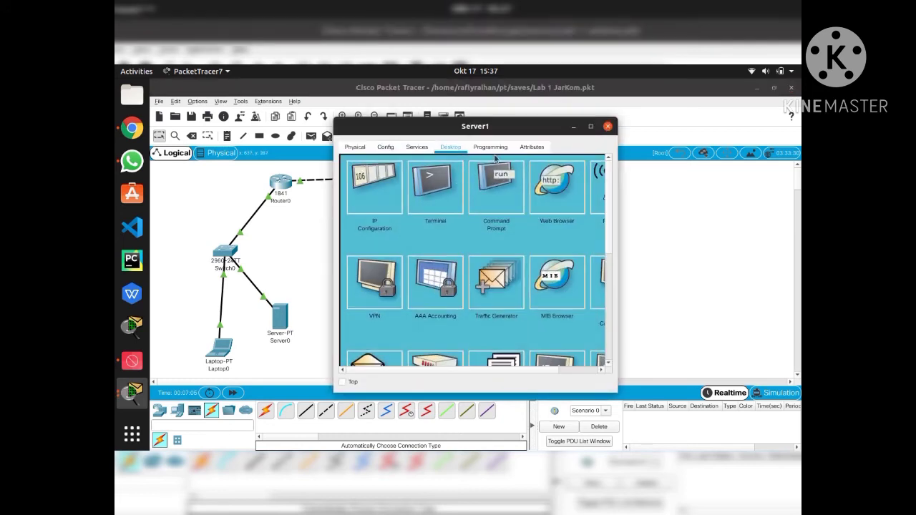
pyautogui.click(417, 147)
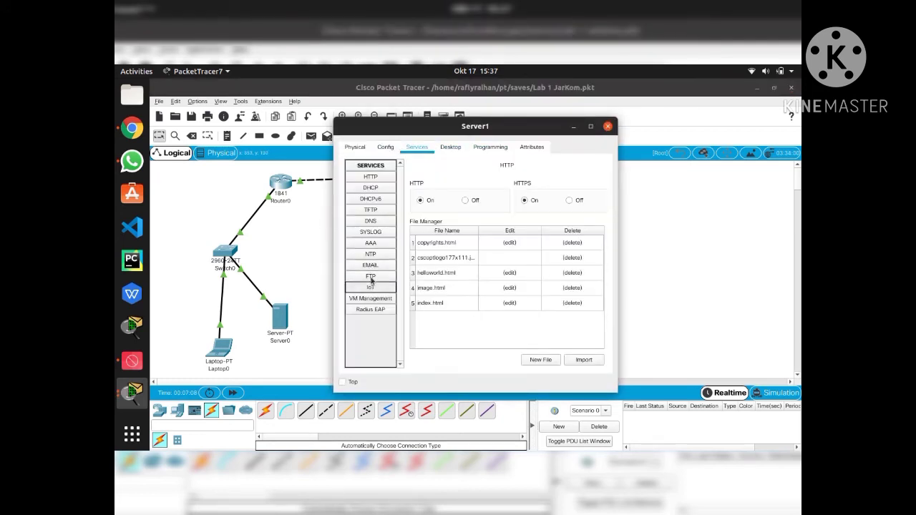
pyautogui.click(371, 209)
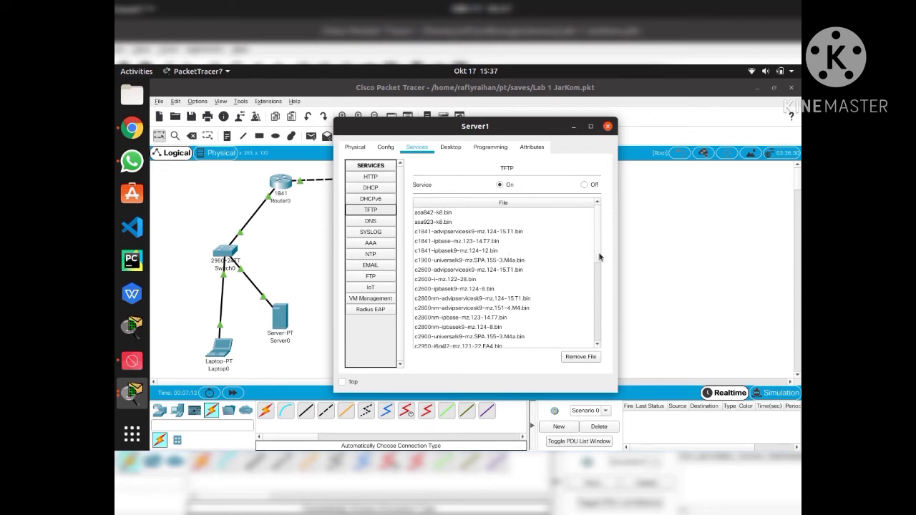
pyautogui.moveTo(600, 254); pyautogui.dragTo(594, 232)
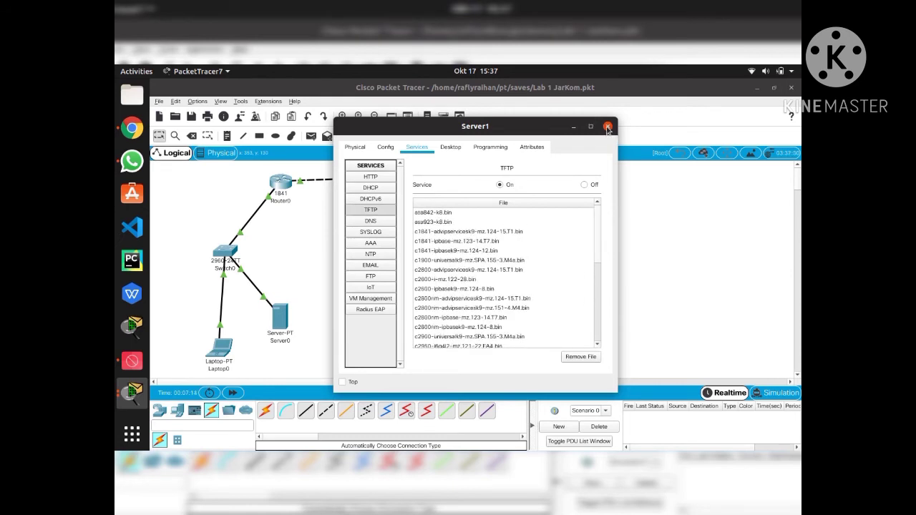
pyautogui.click(608, 127)
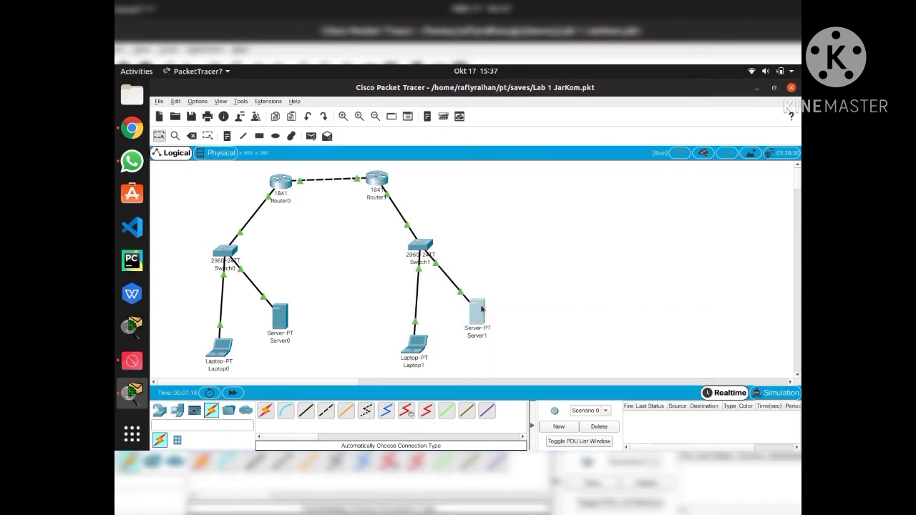
pyautogui.click(482, 310)
# From Router1's CLI, copy running-config to TFTP 192.168.2.11, keeping the default name R2-config
pyautogui.click(608, 126)
pyautogui.click(375, 189)
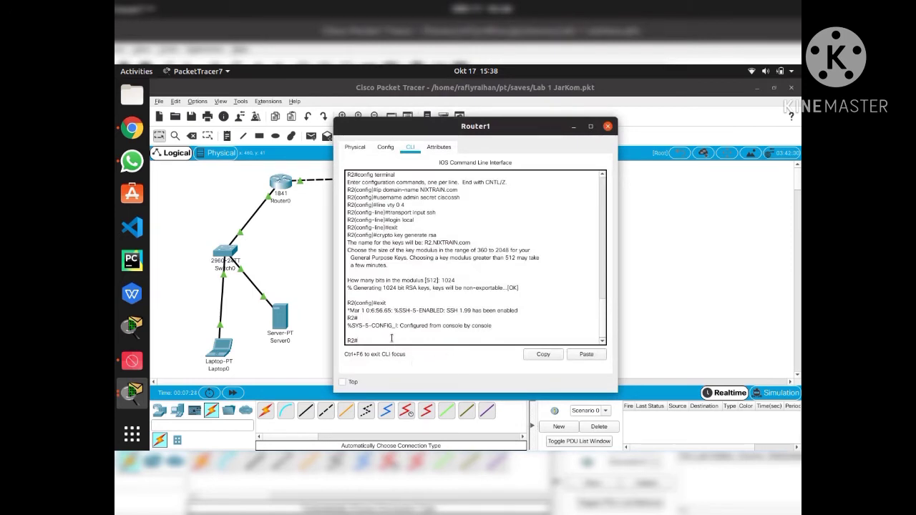
pyautogui.write('copy running-config tftp')
pyautogui.press('Return')
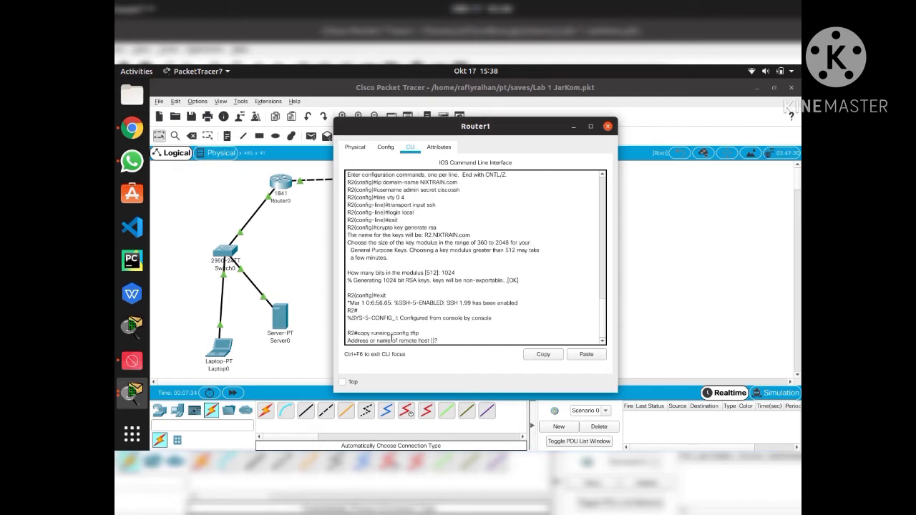
pyautogui.write('192.168.2.11')
pyautogui.press('Return')
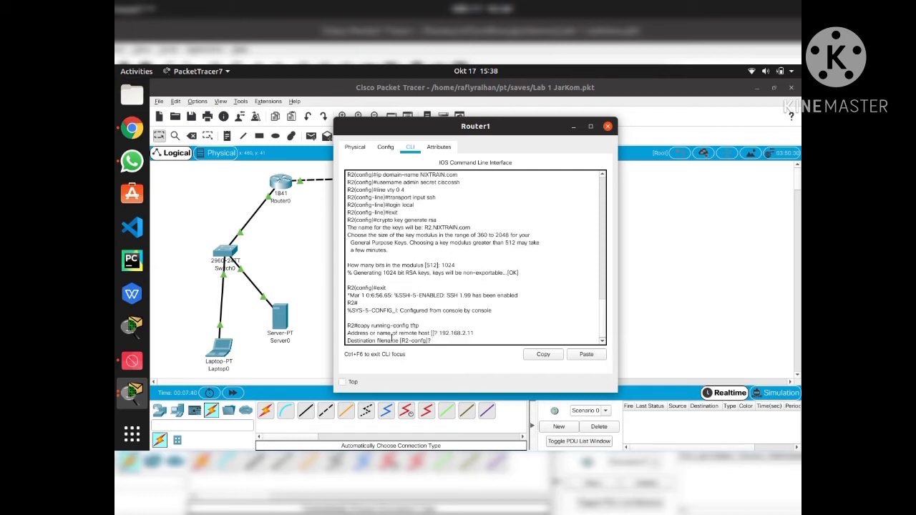
pyautogui.write('show flash')
pyautogui.press('BackSpace')
pyautogui.press('BackSpace')
pyautogui.press('BackSpace')
pyautogui.press('BackSpace')
pyautogui.press('BackSpace')
pyautogui.press('BackSpace')
pyautogui.press('BackSpace')
pyautogui.press('BackSpace')
pyautogui.press('BackSpace')
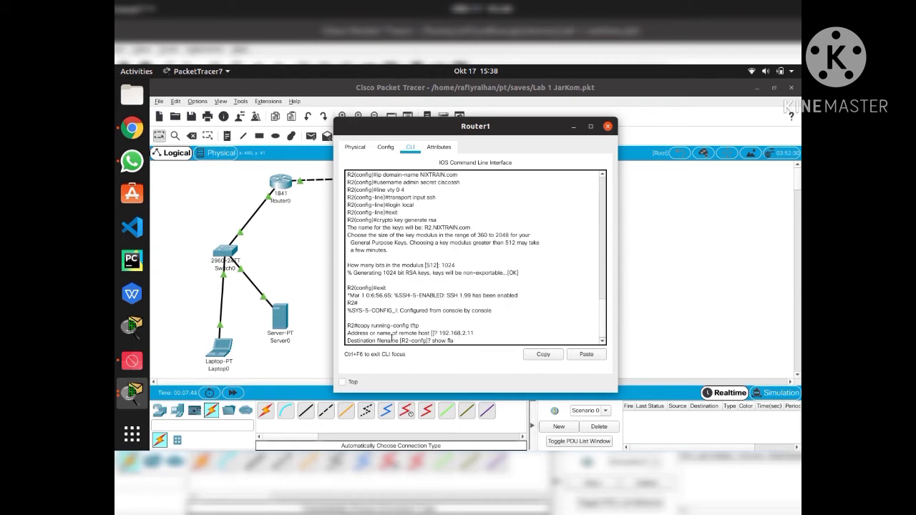
pyautogui.press('Return')
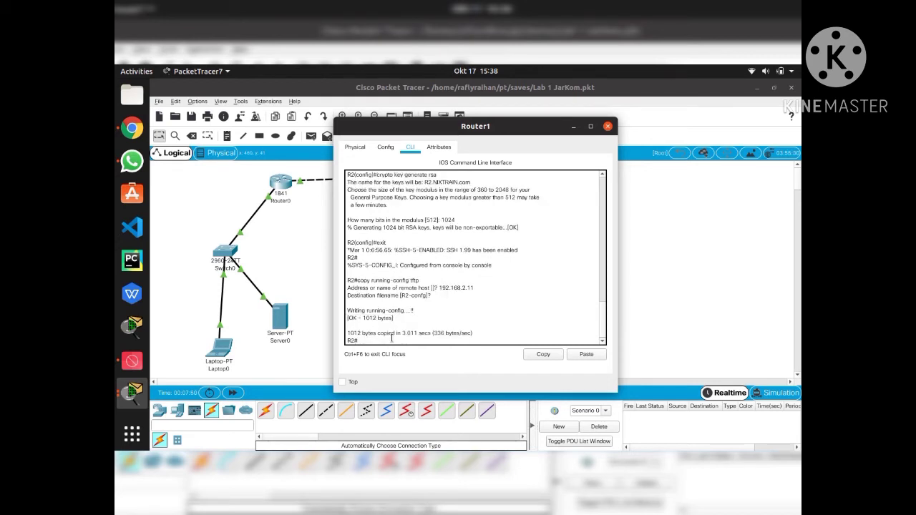
pyautogui.write('show flash')
# List Router1's flash and copy the image name c1841-advipservicesk9-mz.124-15.T1.bin
pyautogui.press('Return')
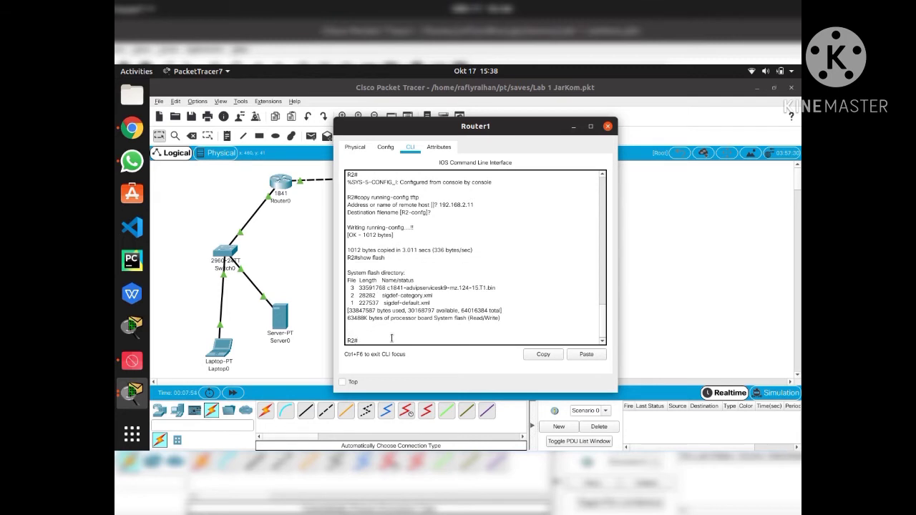
pyautogui.moveTo(387, 287); pyautogui.dragTo(529, 287)
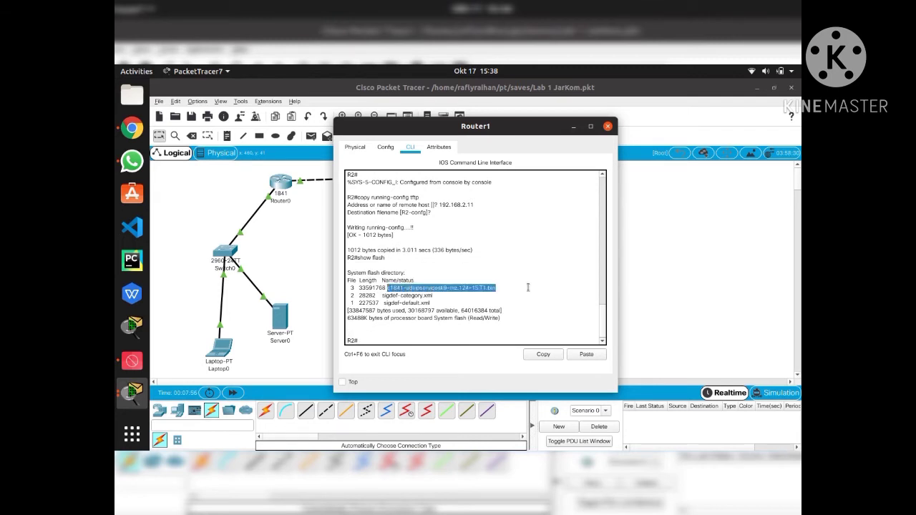
pyautogui.click(544, 354)
pyautogui.click(394, 342)
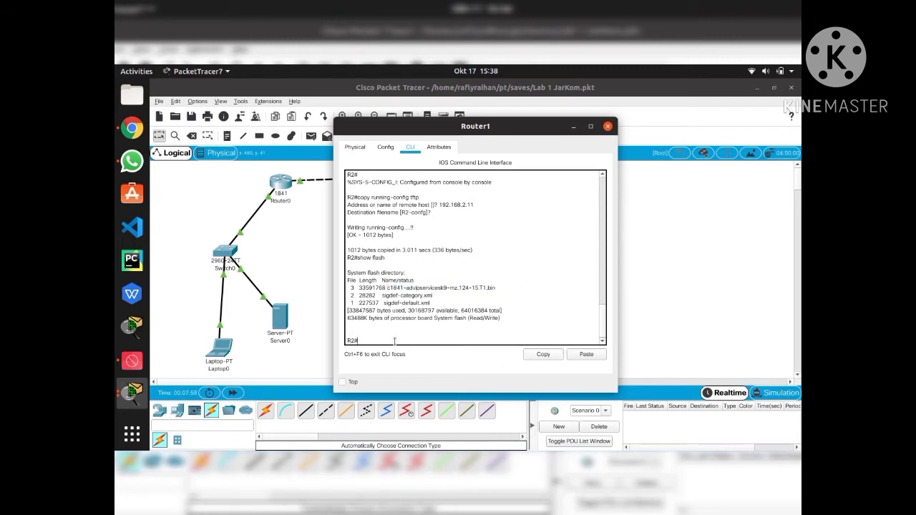
# Copy the flash image to TFTP server 192.168.2.11 under its default name, then close Router1
pyautogui.write('copy flash tftp')
pyautogui.press('Return')
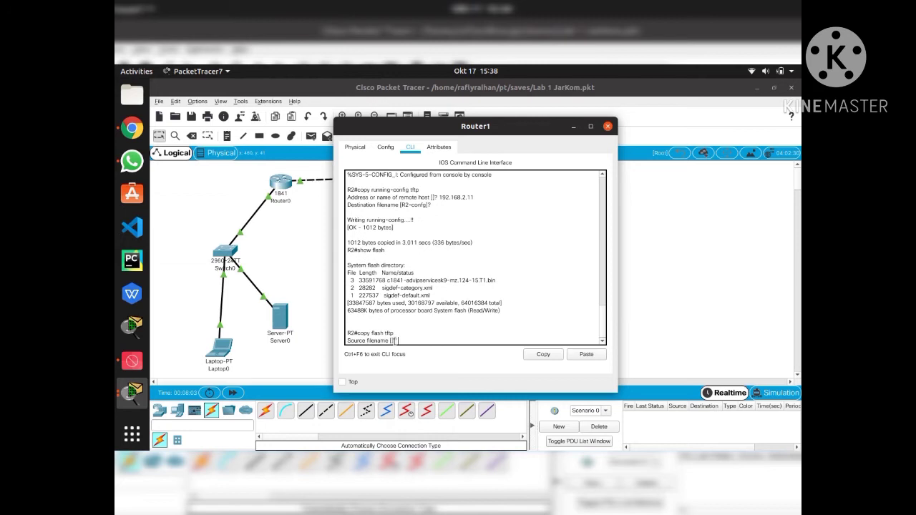
pyautogui.click(582, 354)
pyautogui.press('Return')
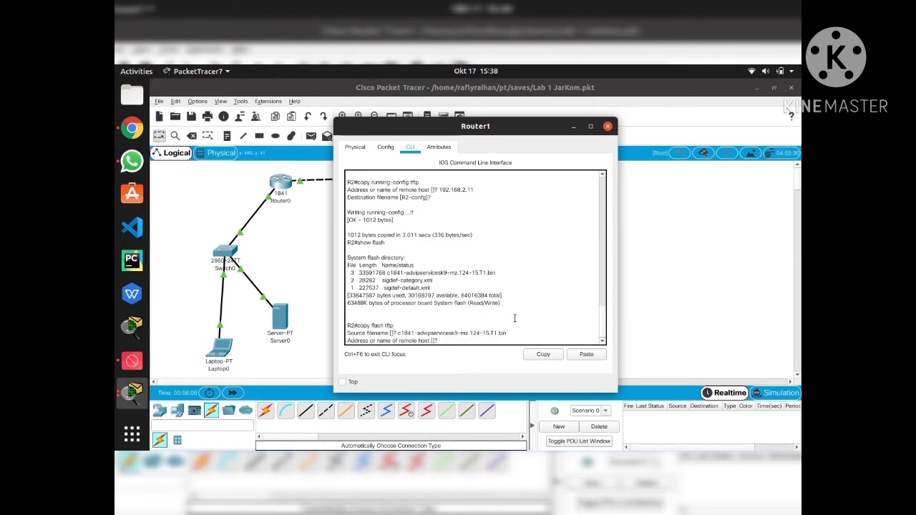
pyautogui.write('192.168.2.11')
pyautogui.press('Return')
pyautogui.press('Return')
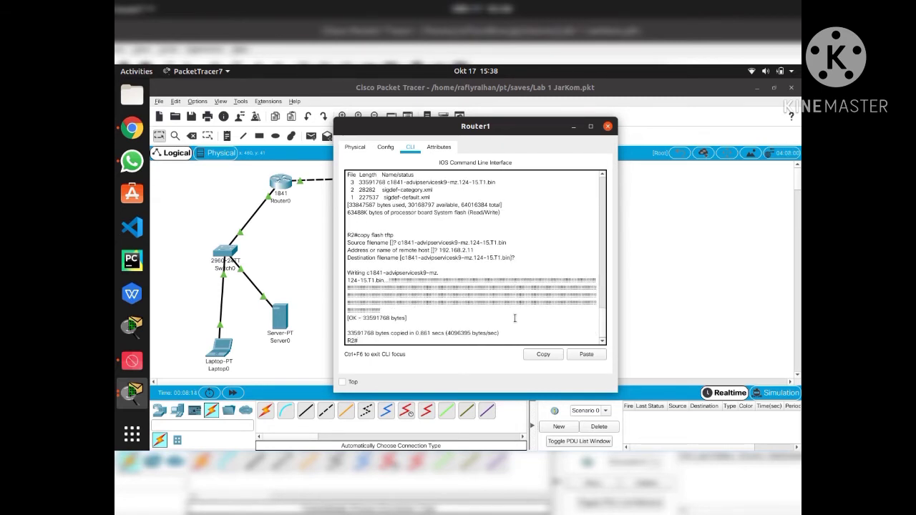
pyautogui.press('Return')
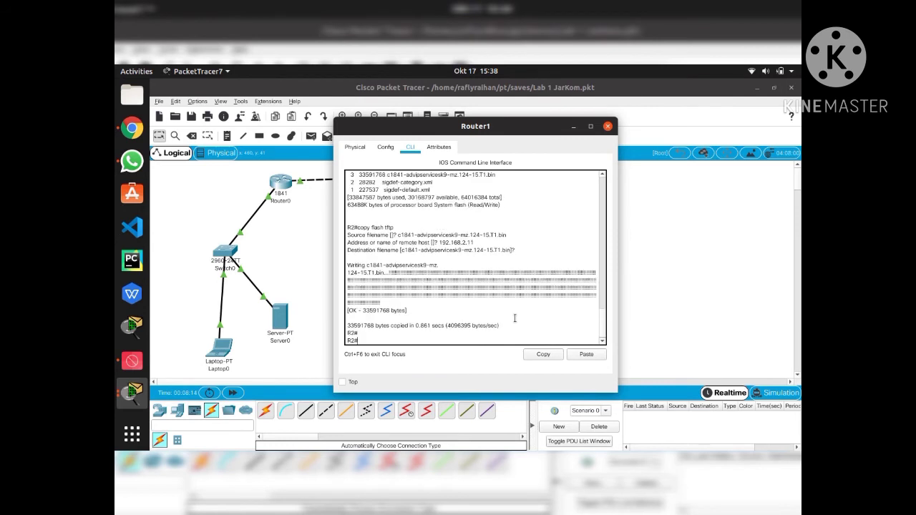
pyautogui.click(607, 127)
# Check Server1's TFTP file list shows R2-config, then close Server1's window
pyautogui.click(477, 308)
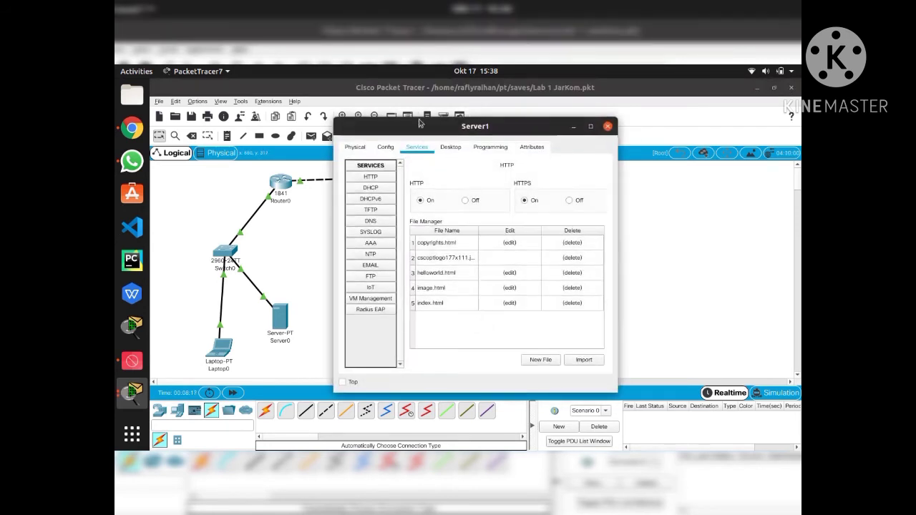
pyautogui.click(370, 210)
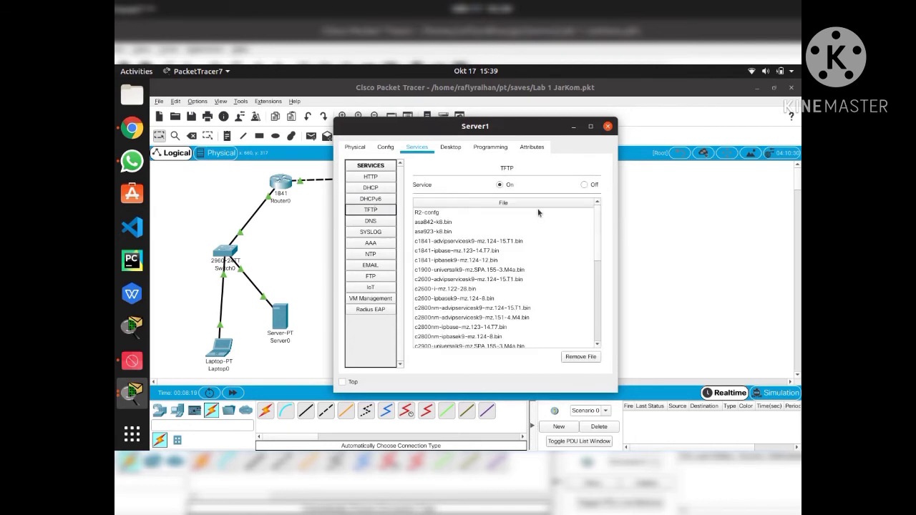
pyautogui.click(608, 127)
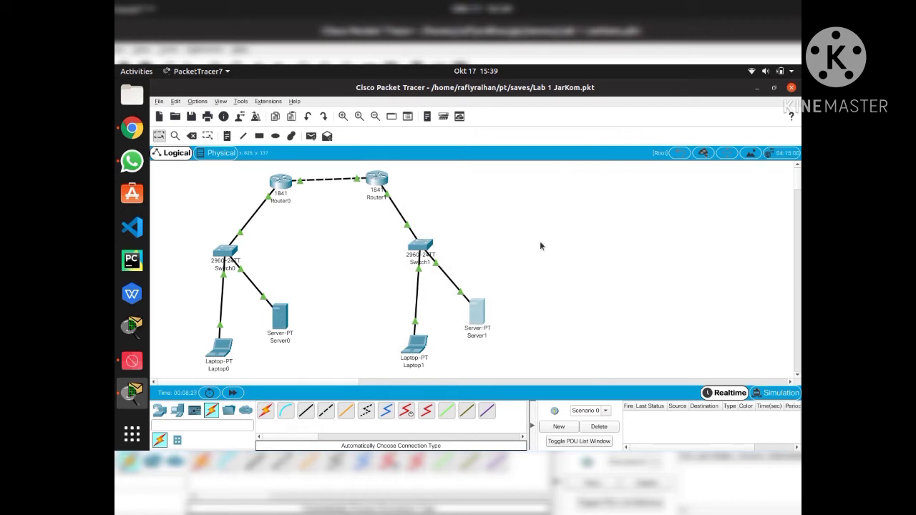
# From Laptop0's Command Prompt, SSH to 192.168.1.254 as admin and enter the password
pyautogui.click(224, 339)
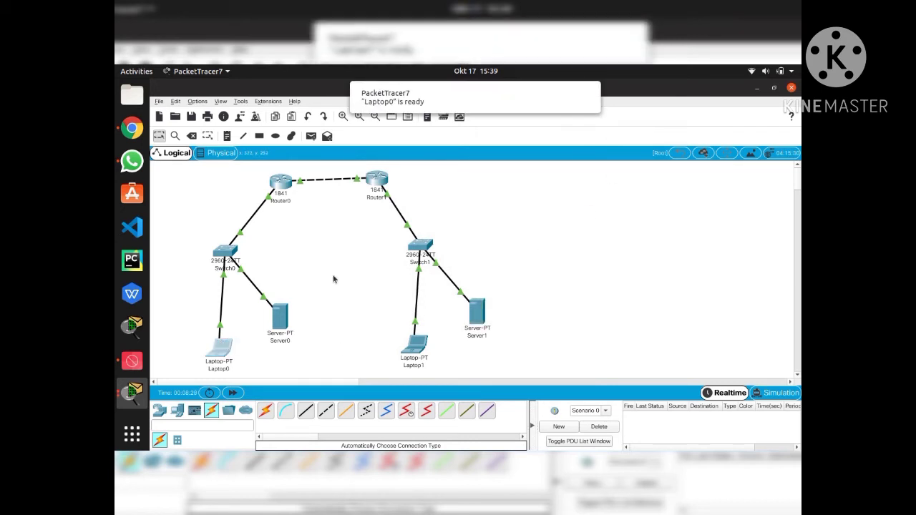
pyautogui.click(225, 353)
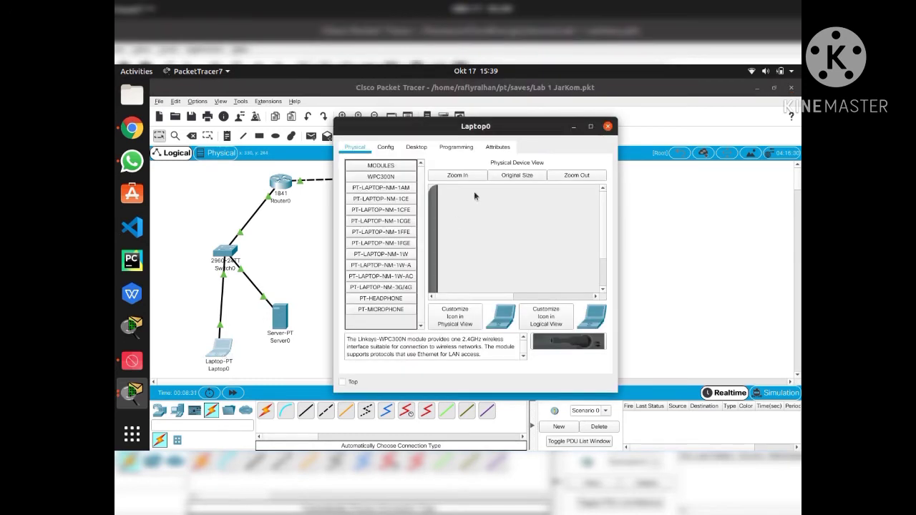
pyautogui.click(417, 147)
pyautogui.click(553, 180)
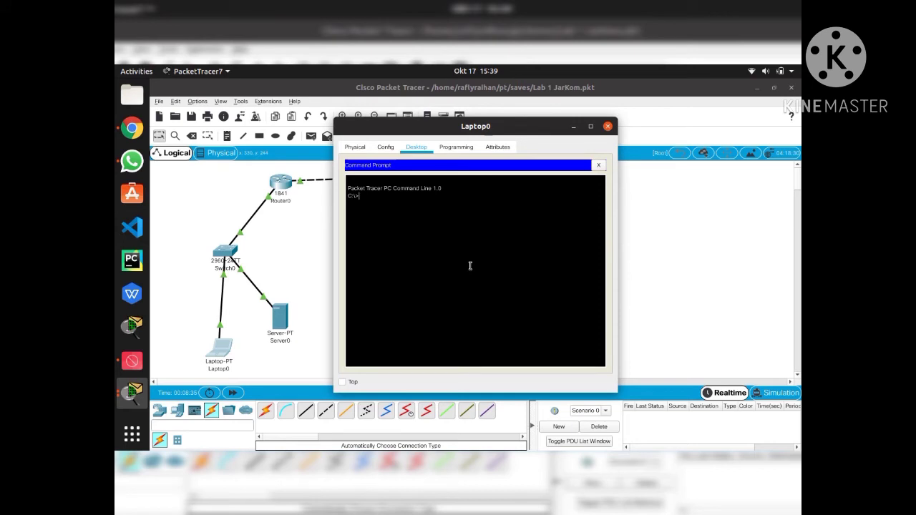
pyautogui.write('ssh -l admin 192.168.1.254')
pyautogui.press('Return')
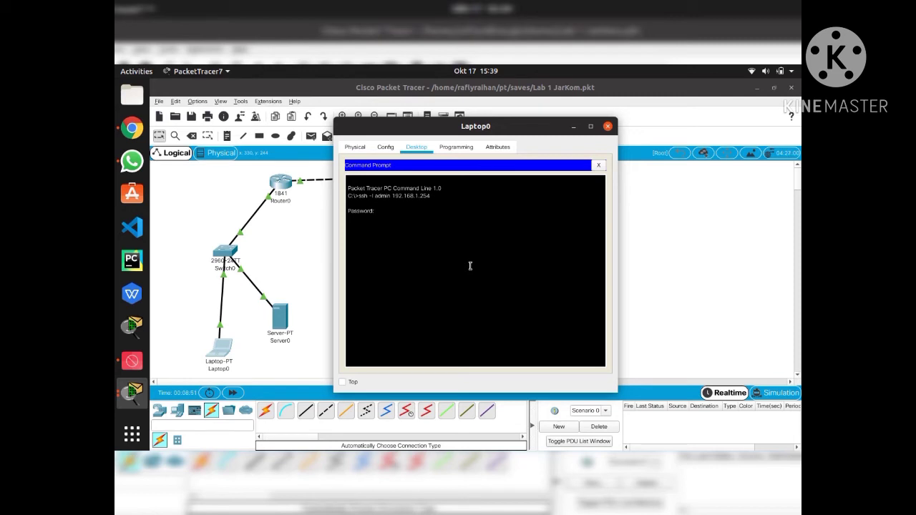
pyautogui.press('Return')
# Run show users to confirm the admin session, then exit the SSH session
pyautogui.write('show usres')
pyautogui.press('Return')
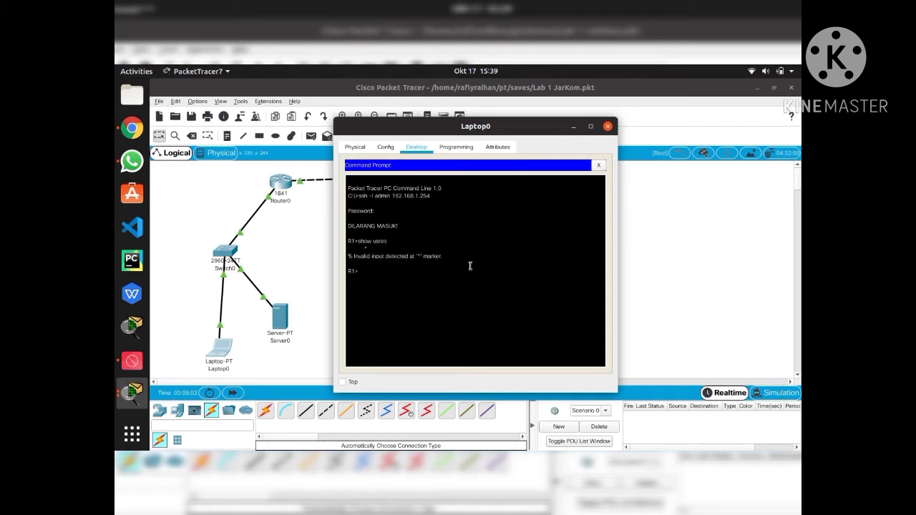
pyautogui.write('showuser')
pyautogui.press('Left')
pyautogui.press('Left')
pyautogui.press('Left')
pyautogui.press('Left')
pyautogui.press('Left')
pyautogui.press('Return')
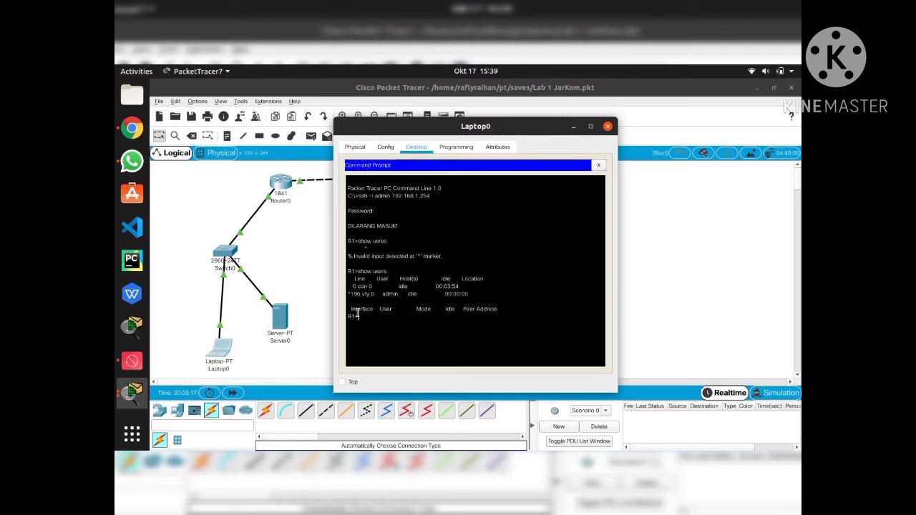
pyautogui.write('exit')
pyautogui.press('Return')
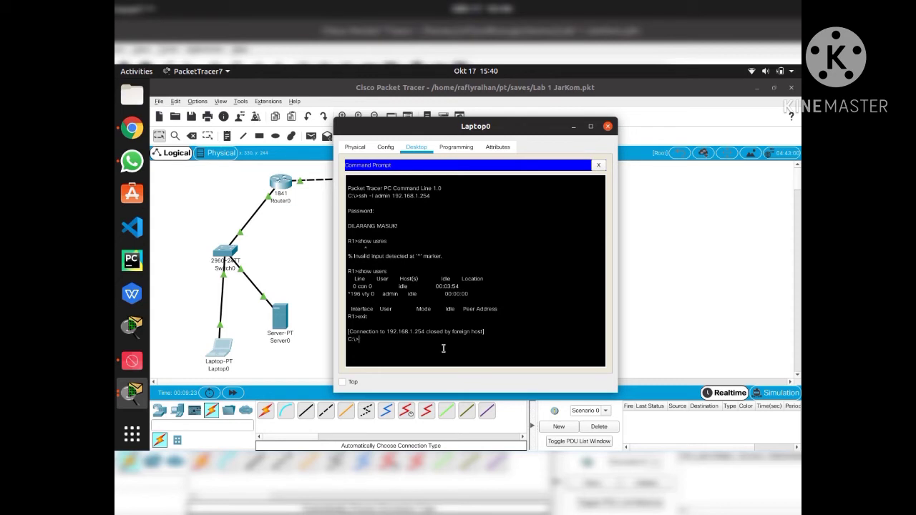
# Run telnet 192.168.1.254 from Laptop0 and see the router close the connection
pyautogui.write('telnet 192.168.1.254')
pyautogui.press('Return')
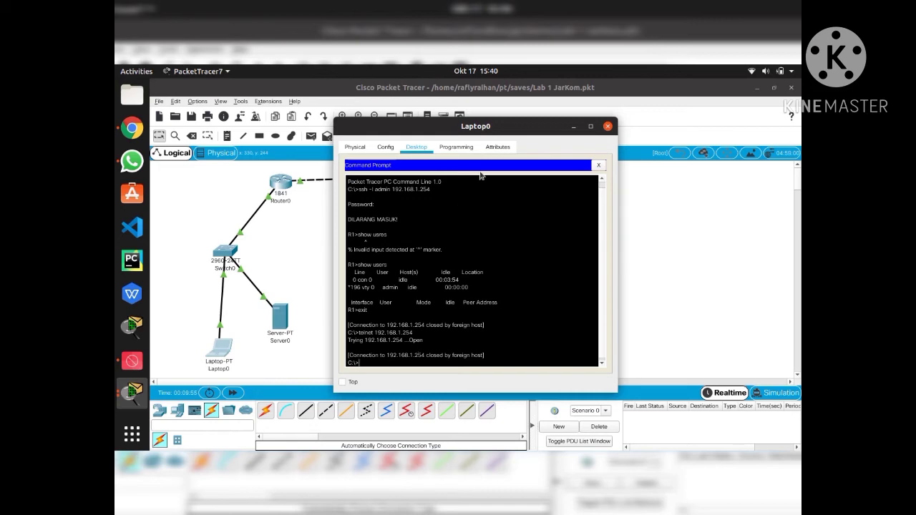
# Close Laptop0, open Router0's CLI and enter global configuration mode
pyautogui.click(608, 126)
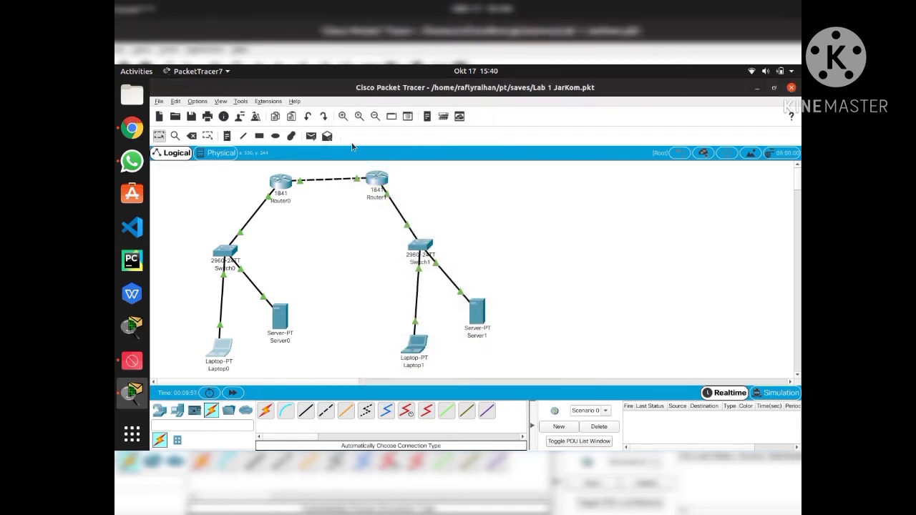
pyautogui.click(281, 184)
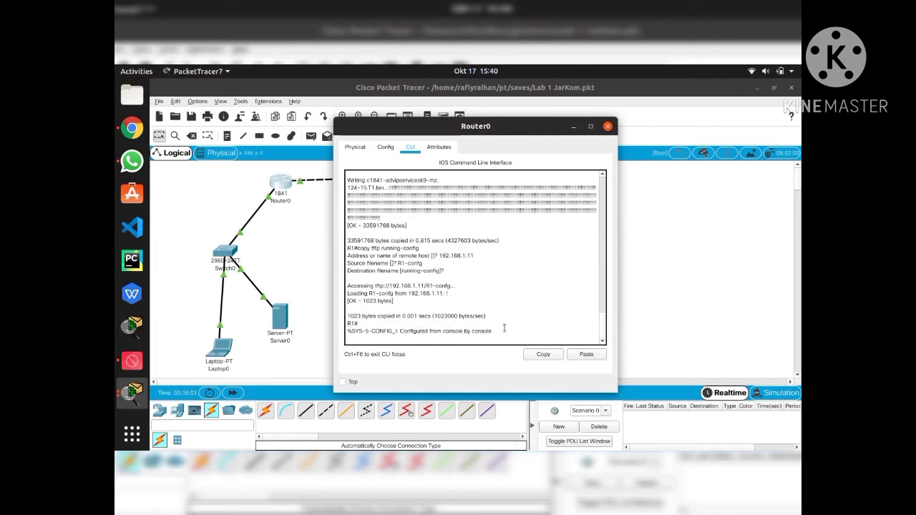
pyautogui.press('Return')
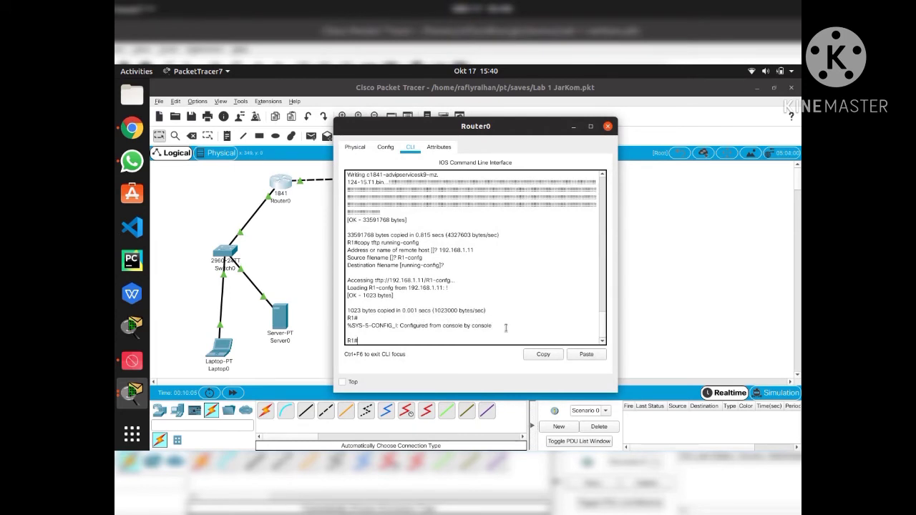
pyautogui.write('config terminal')
pyautogui.press('Return')
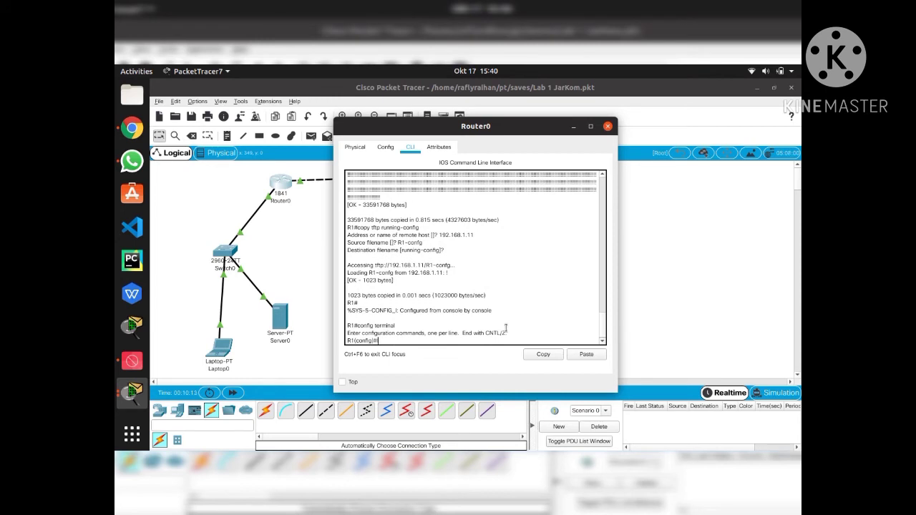
# Set vty lines 5 8 to SSH-only transport with login local, then close Router0
pyautogui.write('line vty 5 8')
pyautogui.press('Return')
pyautogui.write('t')
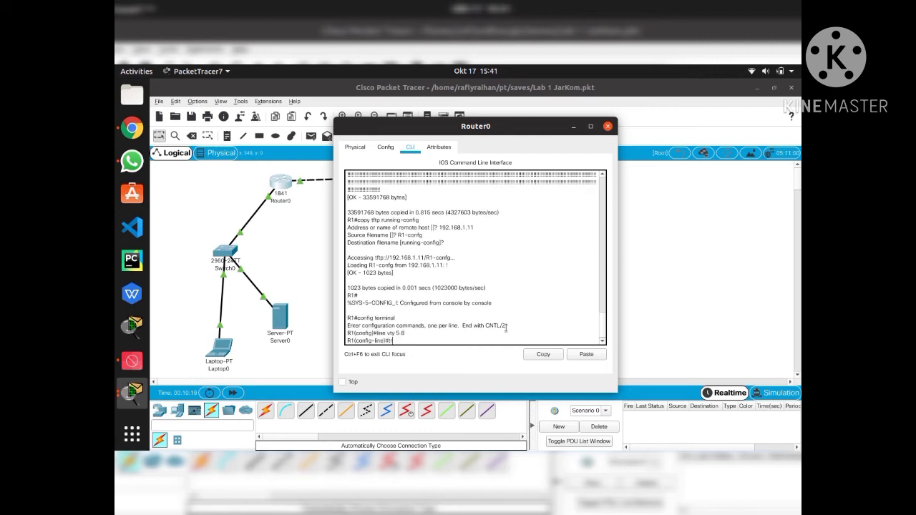
pyautogui.write('ransport input ssh')
pyautogui.press('Return')
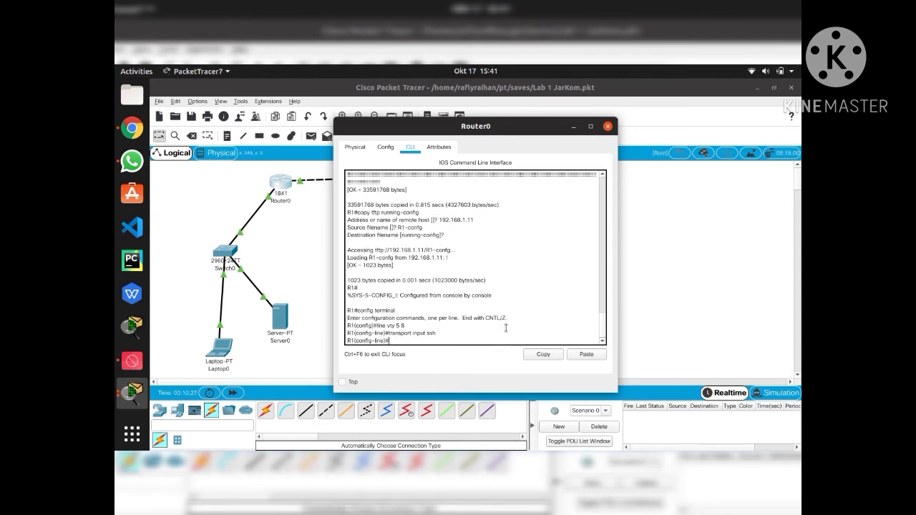
pyautogui.write('login local')
pyautogui.press('Return')
pyautogui.write('exit')
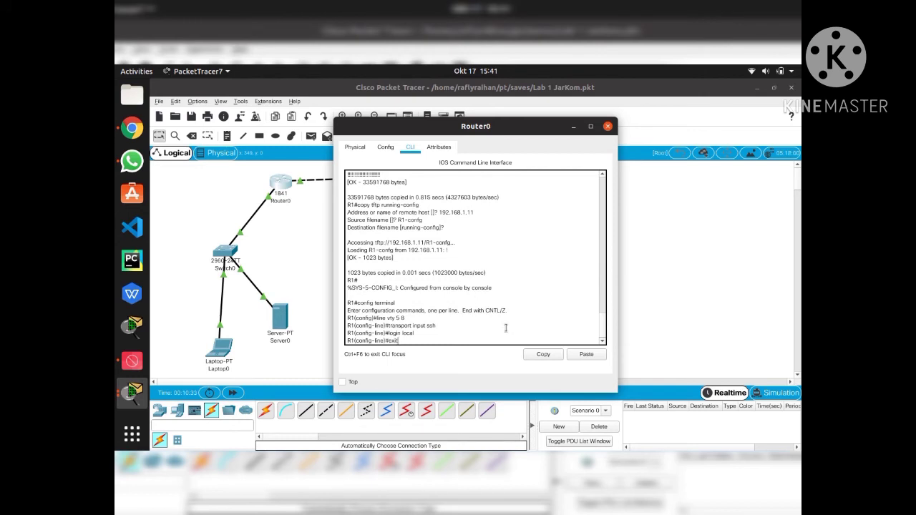
pyautogui.press('Return')
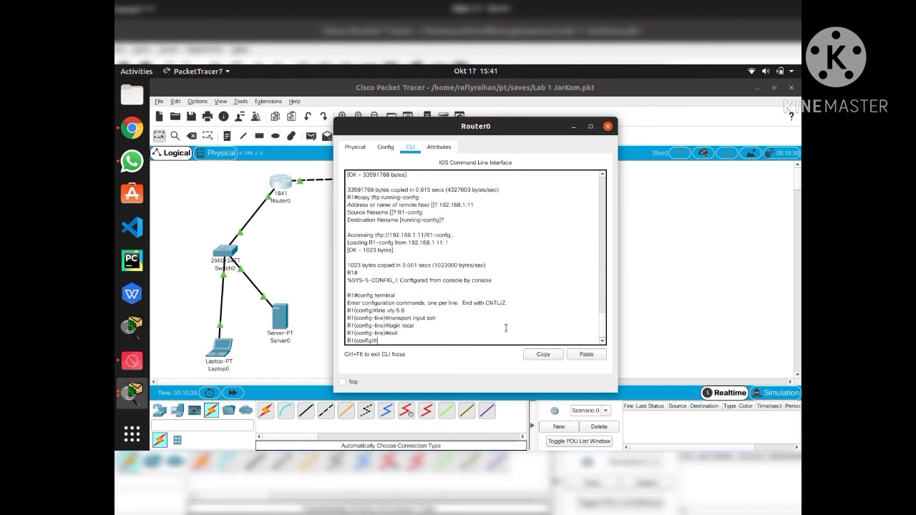
pyautogui.click(608, 127)
# Retry telnet from Laptop0 to 192.168.1.254, then close Laptop0 after the router drops it
pyautogui.click(219, 348)
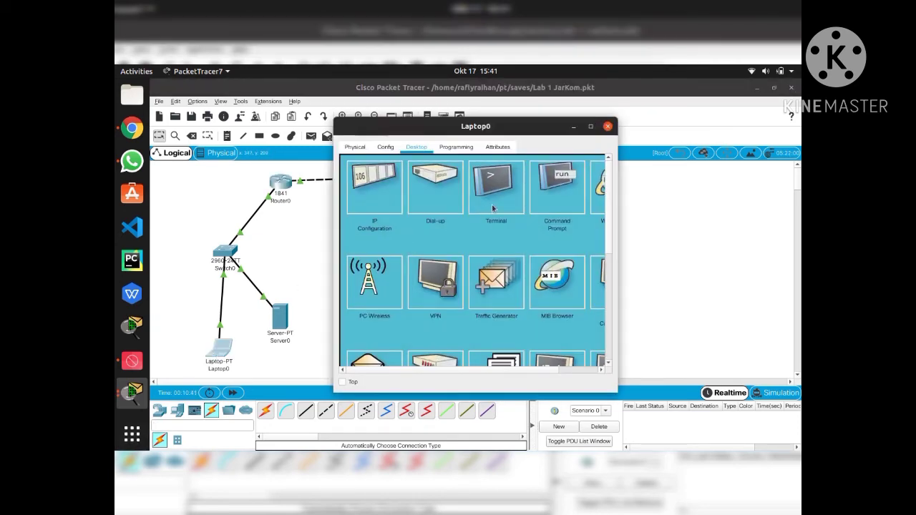
pyautogui.click(542, 194)
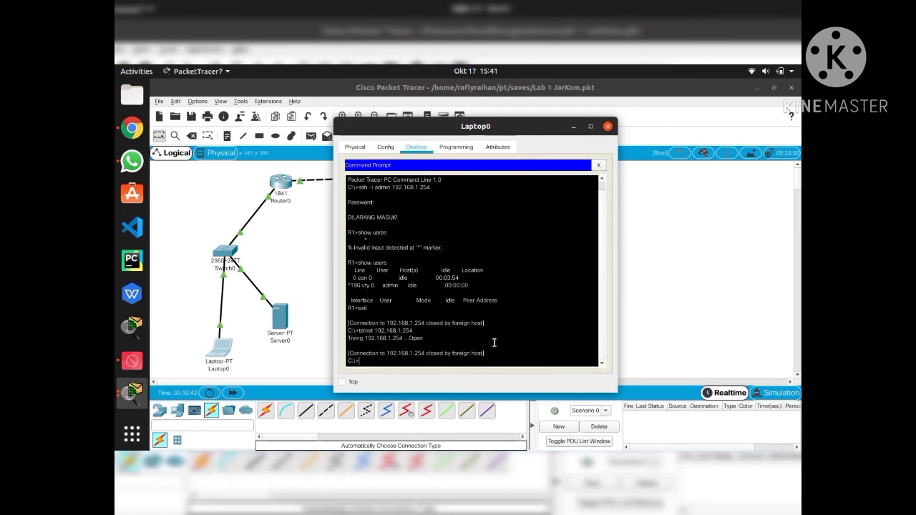
pyautogui.write('telent')
pyautogui.press('BackSpace')
pyautogui.press('BackSpace')
pyautogui.write('net 192.168.1.')
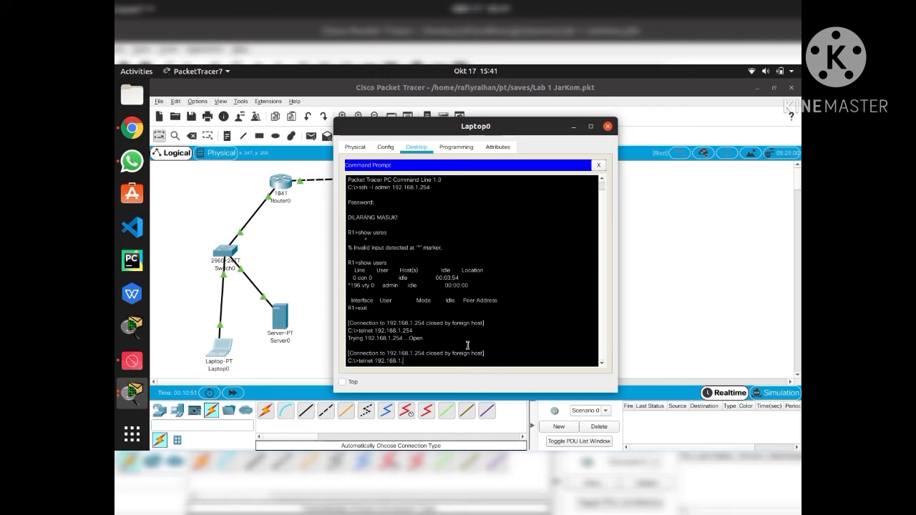
pyautogui.write('254')
pyautogui.press('Return')
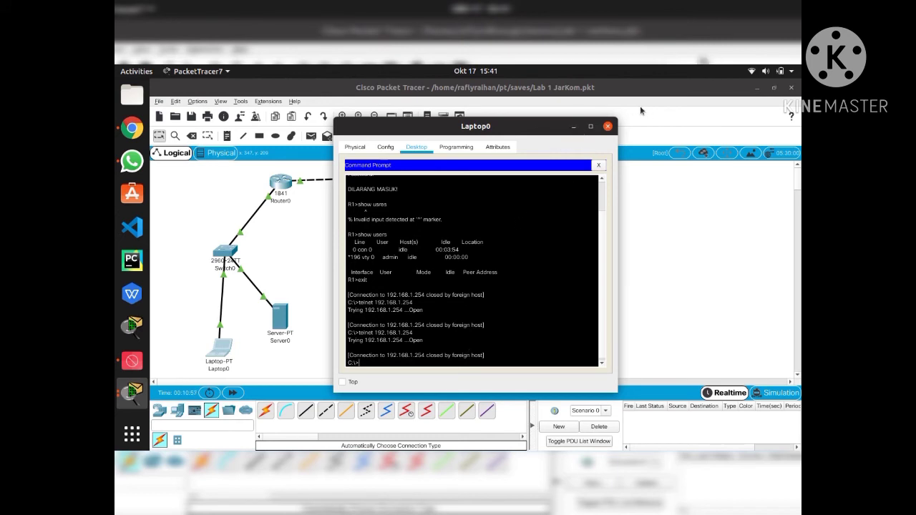
pyautogui.click(608, 126)
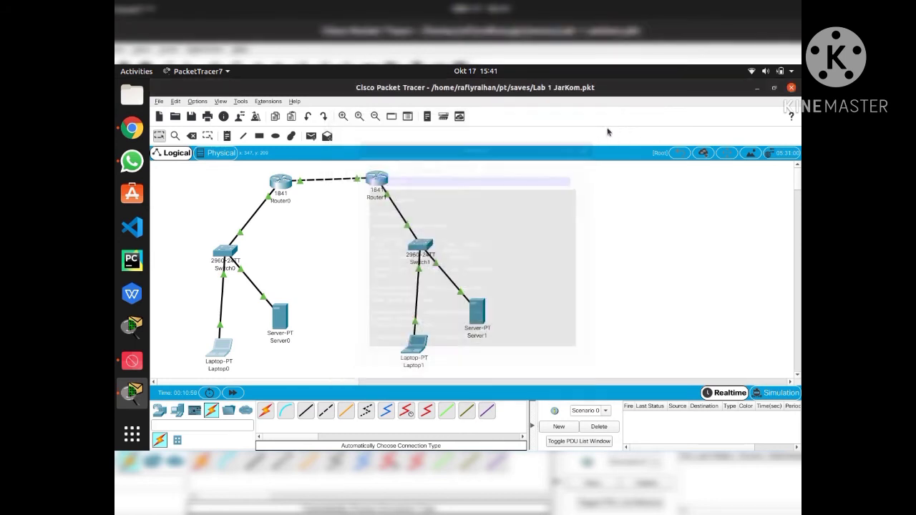
# On Router0's CLI, enter vty lines 0 4 and set transport input all
pyautogui.click(287, 180)
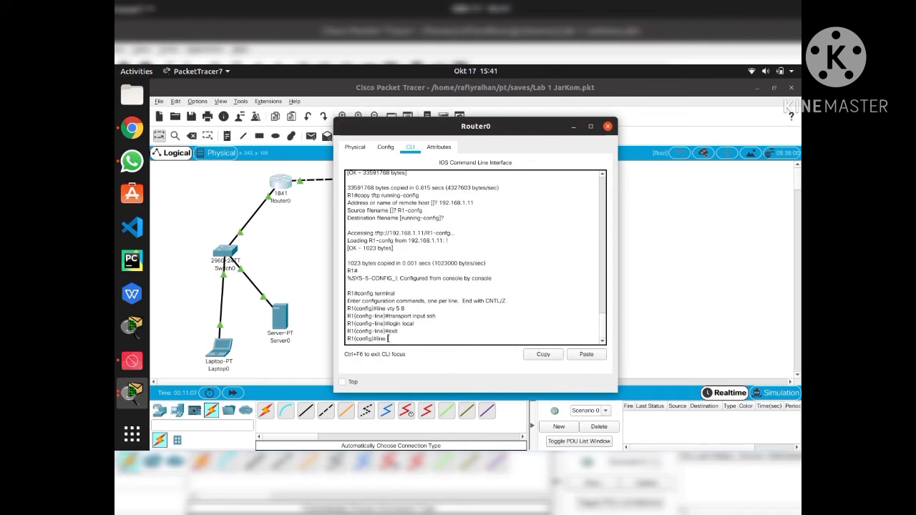
pyautogui.write('line vty 0 4')
pyautogui.press('Return')
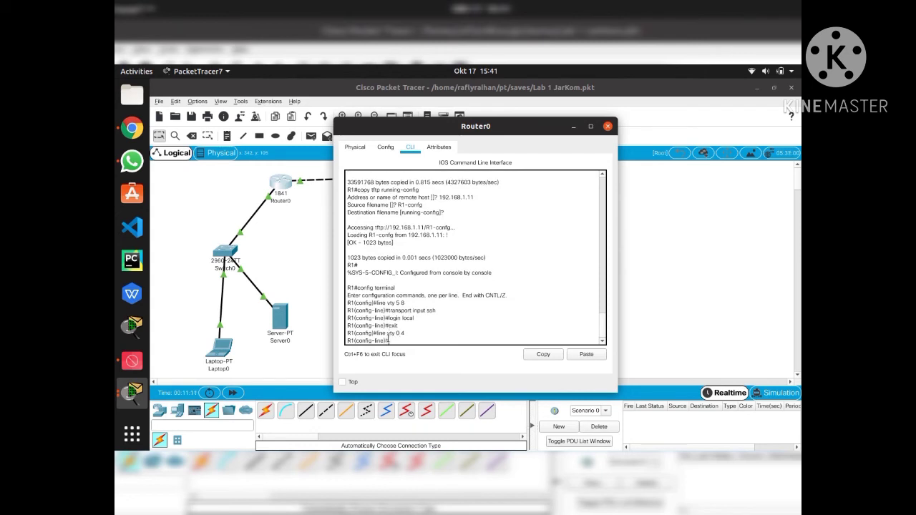
pyautogui.write('transpo')
pyautogui.write('rt')
pyautogui.write(' input')
pyautogui.write(' al')
pyautogui.write('l')
pyautogui.press('Return')
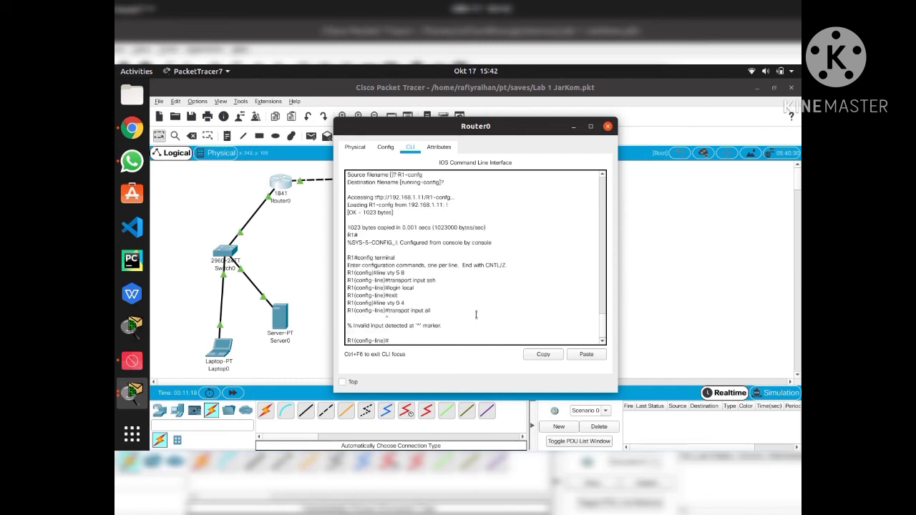
# Reapply transport input all, add login local, exit line configuration and close Router0
pyautogui.write('login loca')
pyautogui.press('BackSpace')
pyautogui.press('BackSpace')
pyautogui.press('BackSpace')
pyautogui.press('BackSpace')
pyautogui.press('BackSpace')
pyautogui.press('BackSpace')
pyautogui.press('BackSpace')
pyautogui.press('BackSpace')
pyautogui.press('BackSpace')
pyautogui.write('transport input all')
pyautogui.press('Return')
pyautogui.write('l')
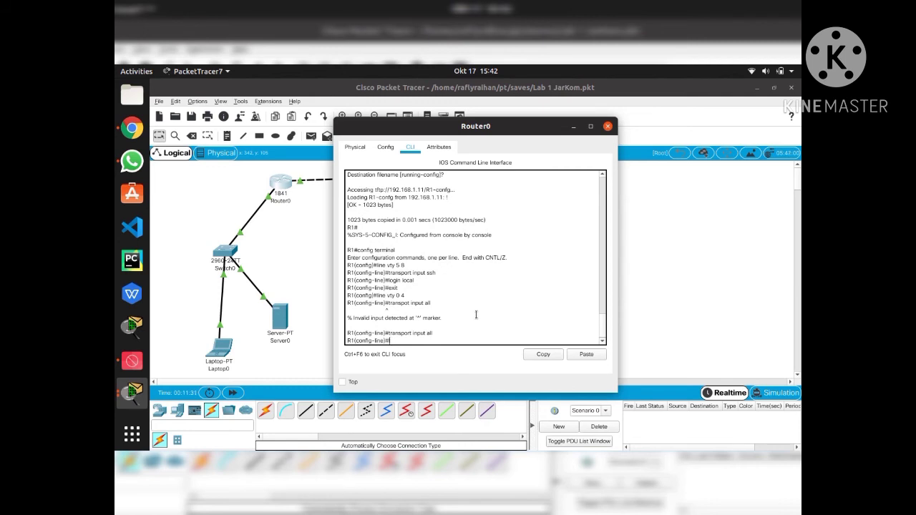
pyautogui.write('ogin local')
pyautogui.press('Return')
pyautogui.write('exit')
pyautogui.press('Return')
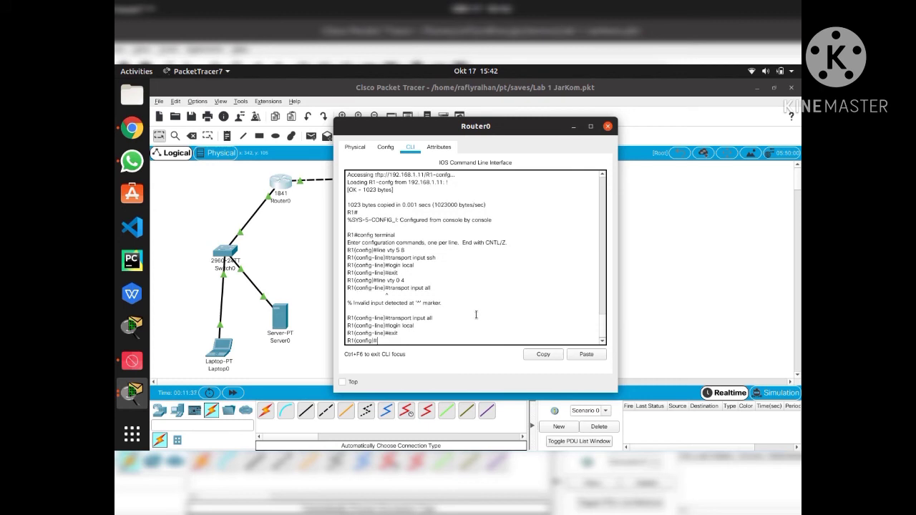
pyautogui.click(609, 126)
# From Laptop0's Command Prompt, telnet to the router, log in with the local user, then exit
pyautogui.click(219, 348)
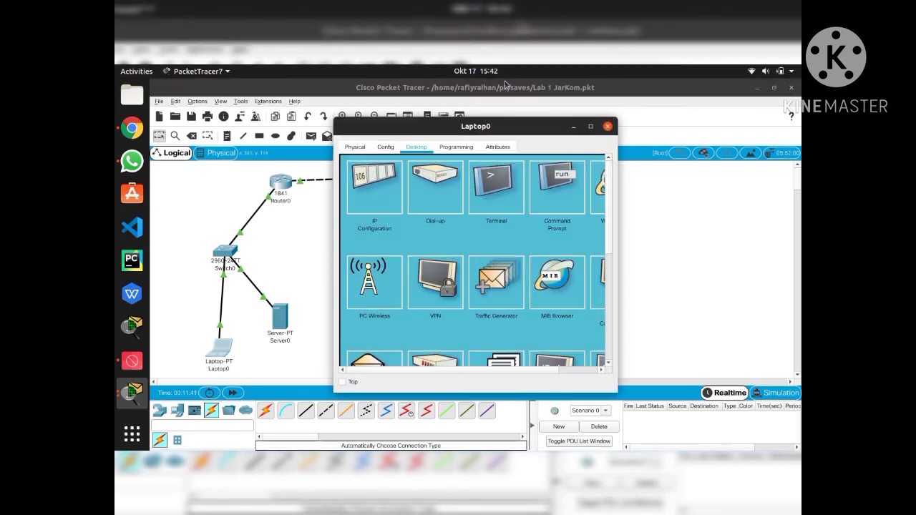
pyautogui.click(553, 185)
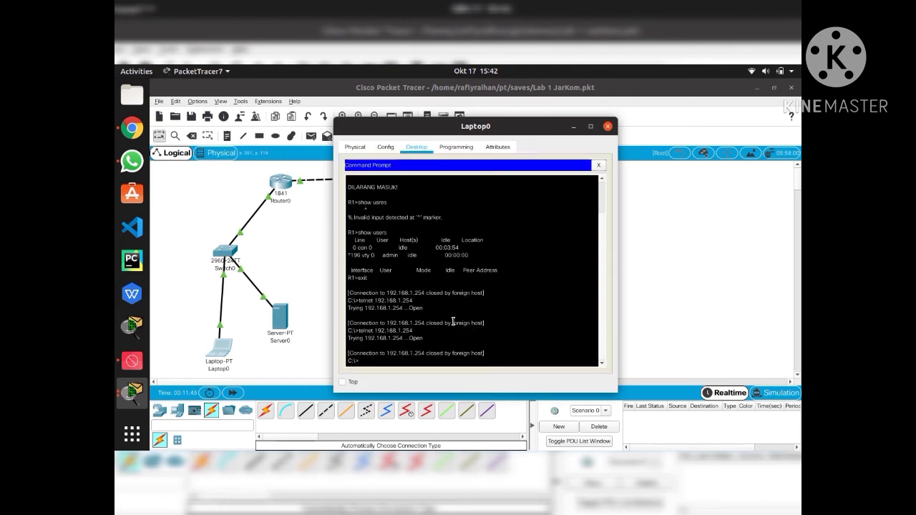
pyautogui.write('telnet 192.168.1.254')
pyautogui.press('Return')
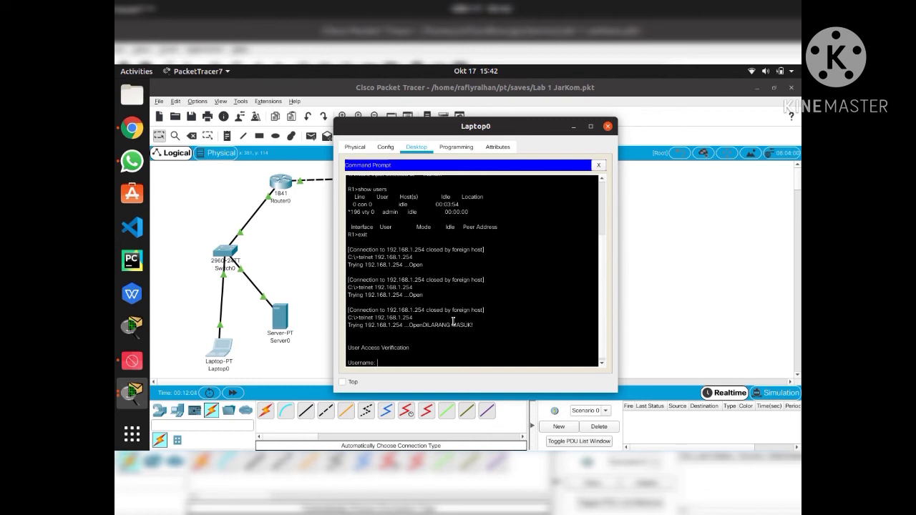
pyautogui.write('admin')
pyautogui.press('Return')
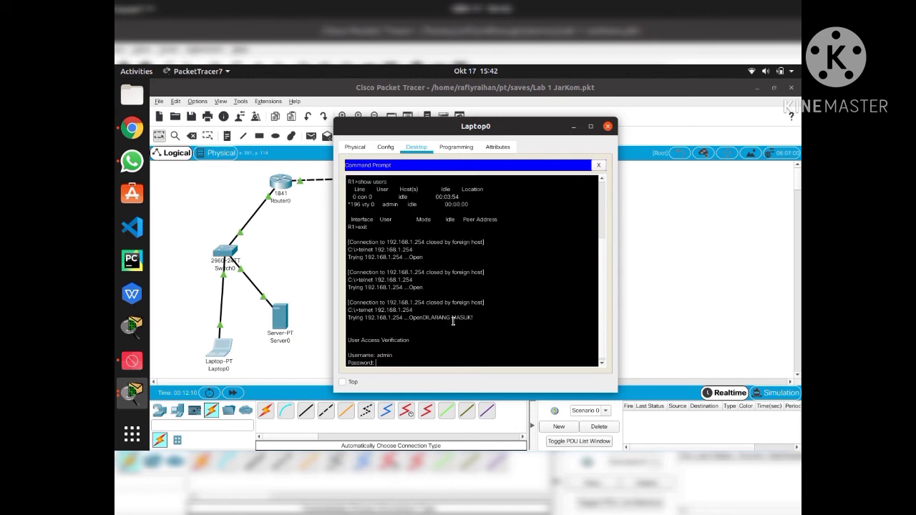
pyautogui.press('Return')
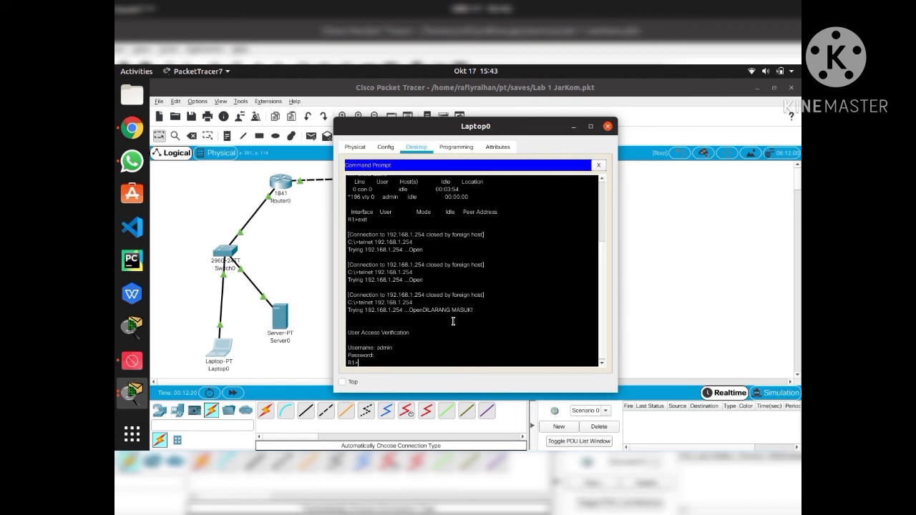
pyautogui.write('xit')
pyautogui.press('Return')
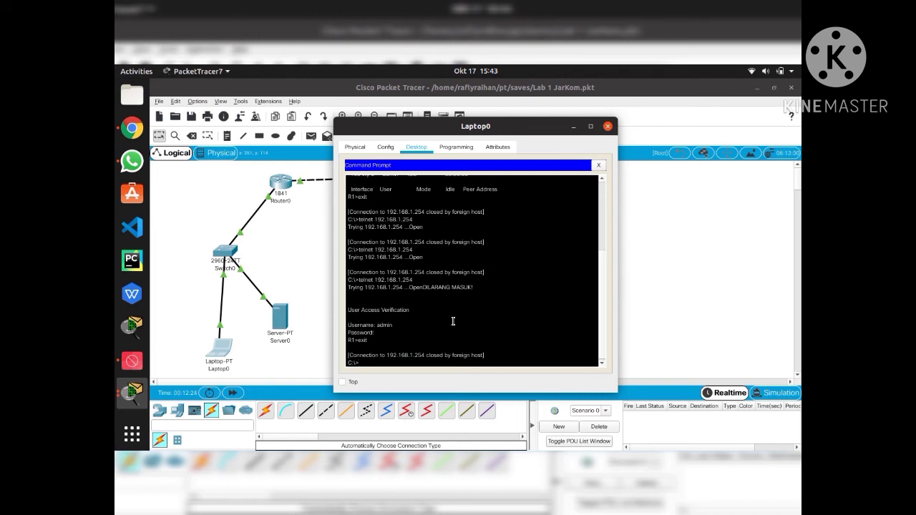
# SSH into 192.168.1.254 with ssh -l and the local user, check the banner, then exit
pyautogui.write('ssh -l admin 192.168.1.254')
pyautogui.press('Return')
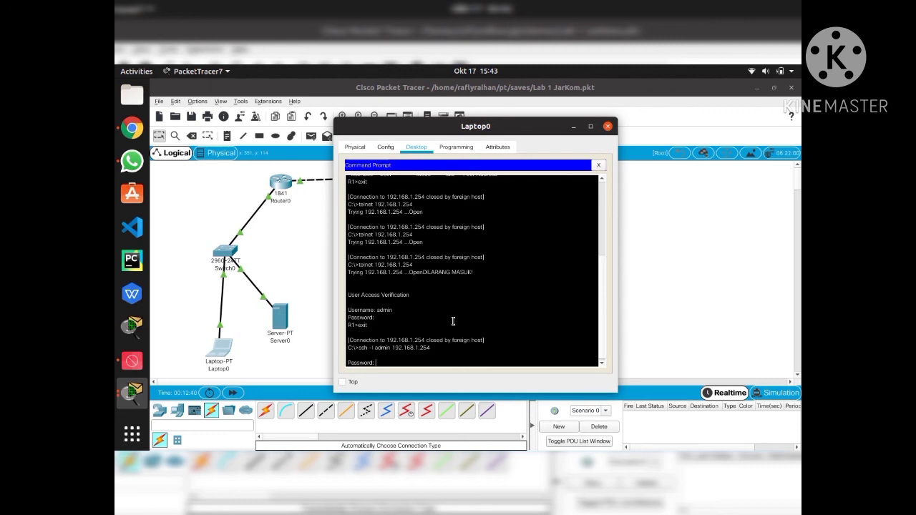
pyautogui.press('Return')
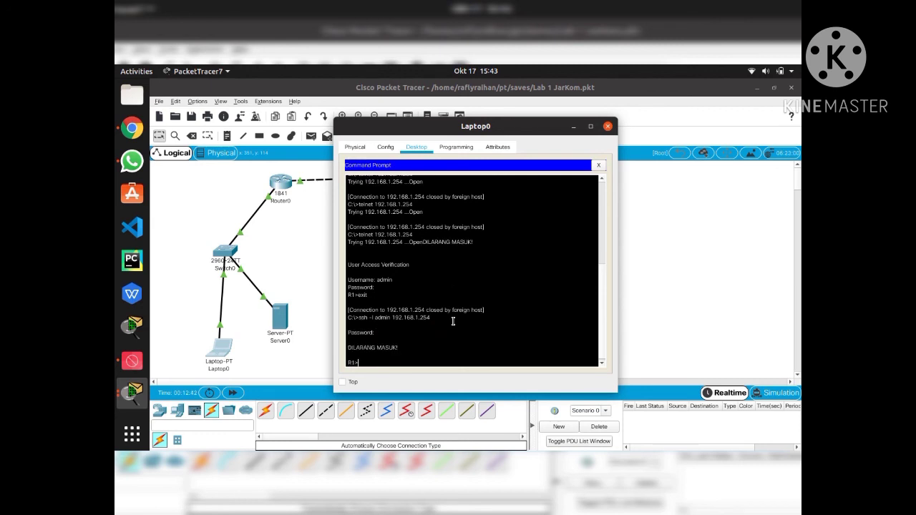
pyautogui.scroll(5, 454, 300)
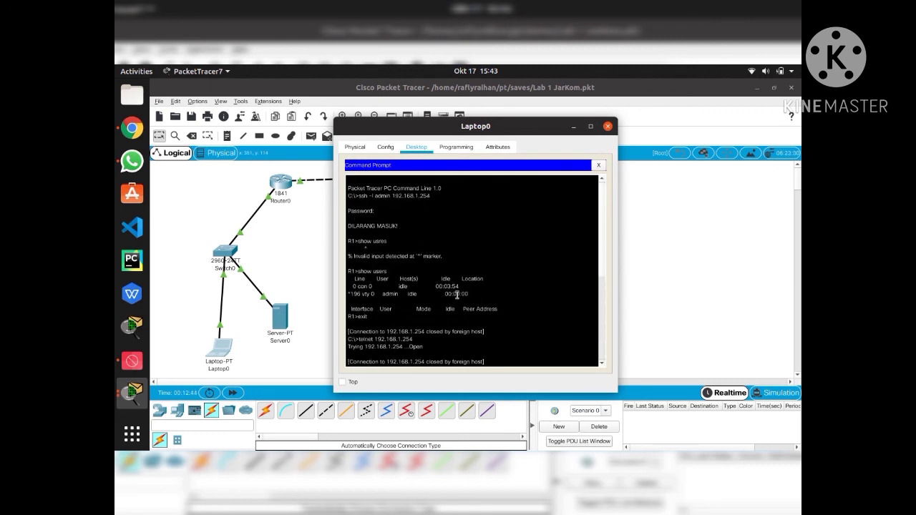
pyautogui.scroll(-5, 408, 234)
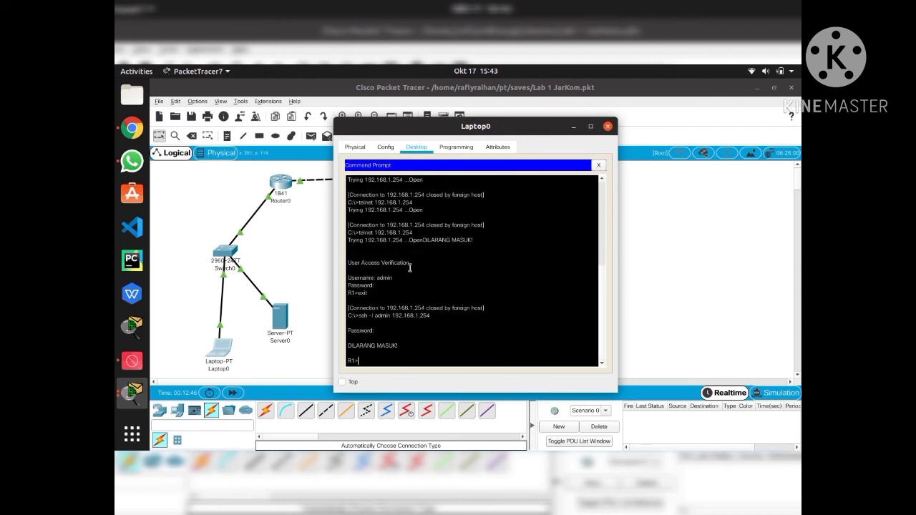
pyautogui.scroll(3, 444, 283)
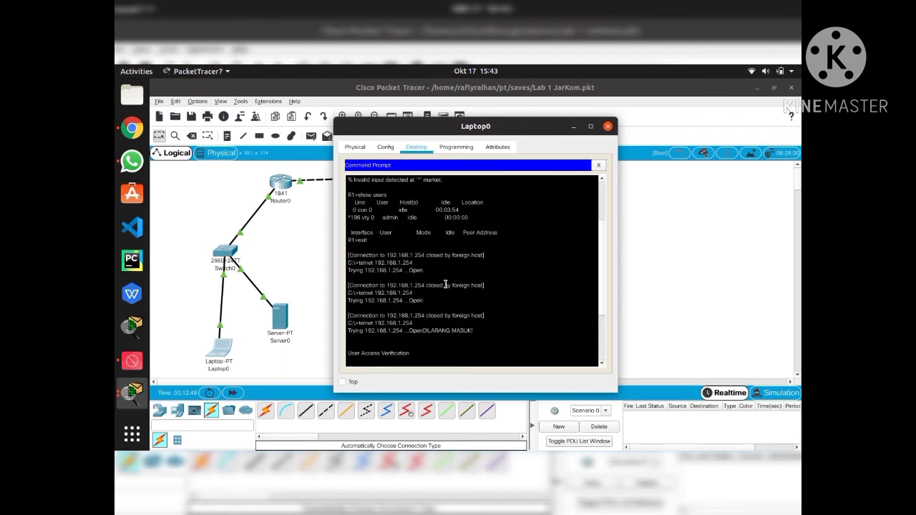
pyautogui.scroll(-3, 446, 285)
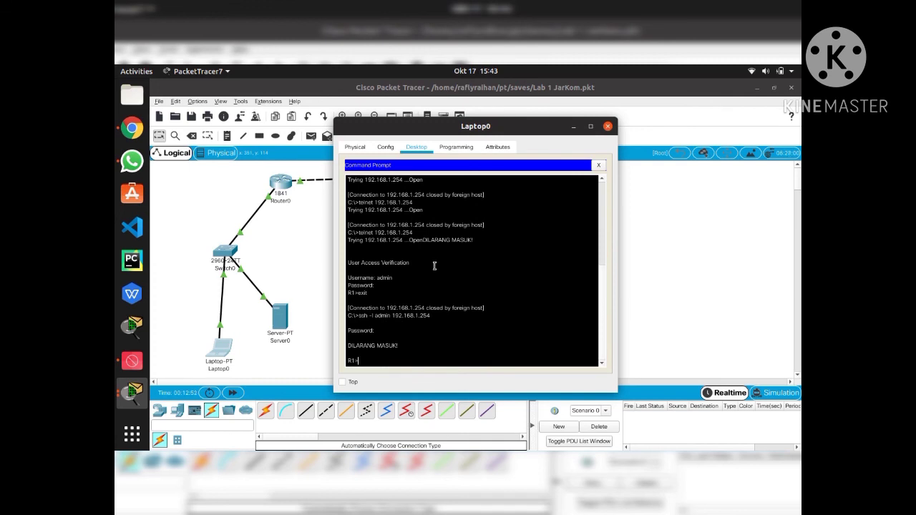
pyautogui.press('Return')
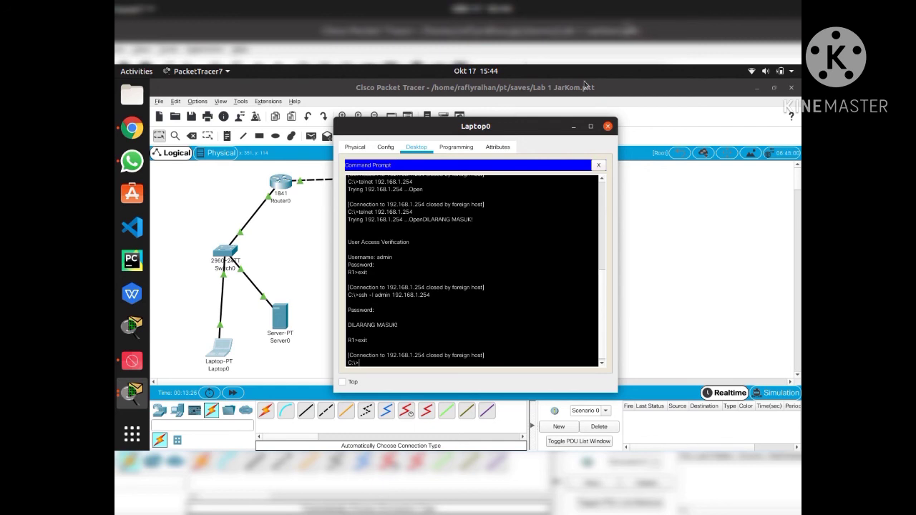
# Close Laptop0's window and bring SimpleScreenRecorder to the front
pyautogui.click(607, 127)
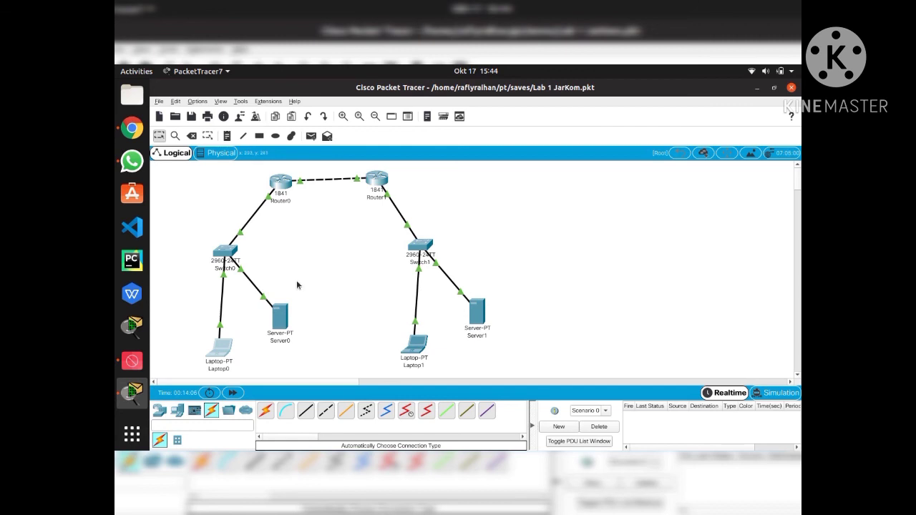
pyautogui.click(127, 366)
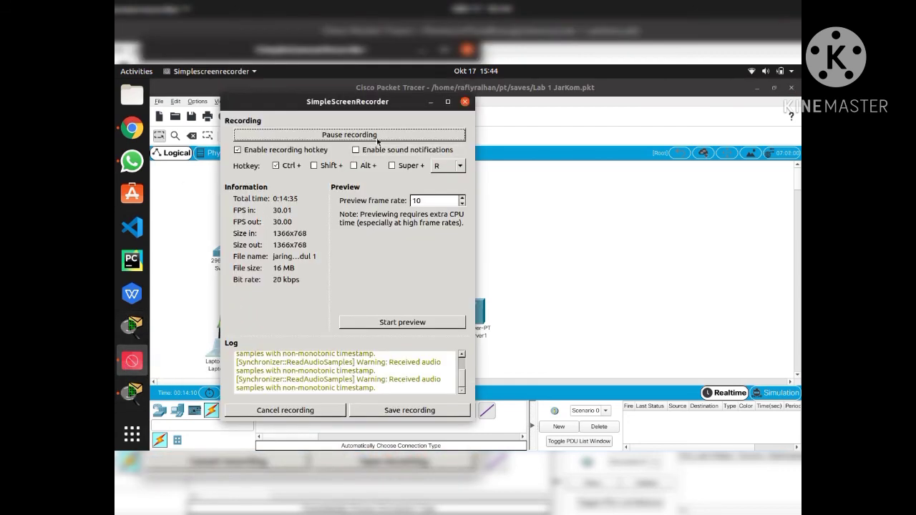